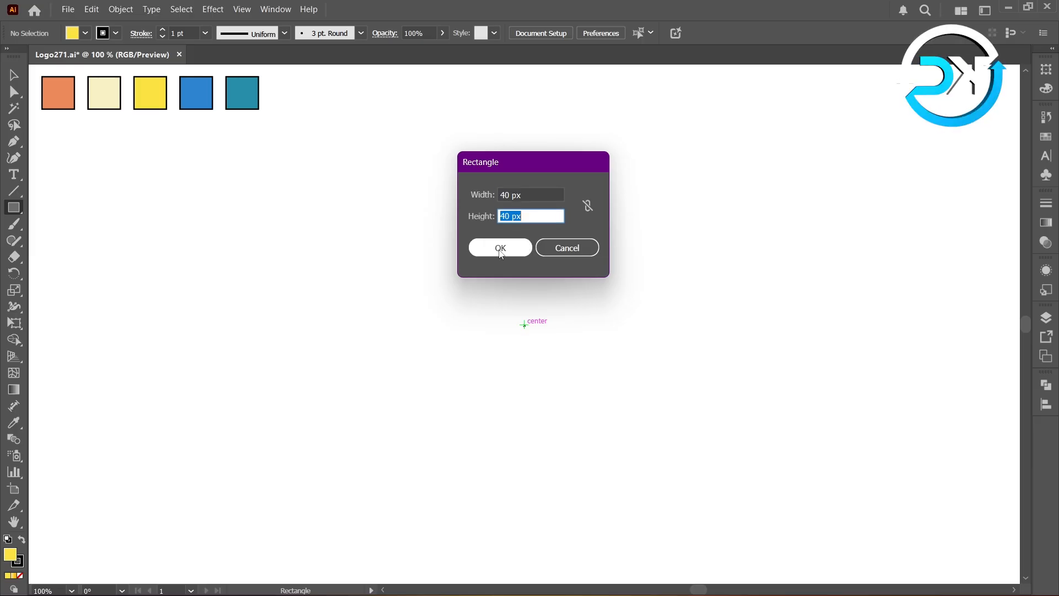
- Create a 40 × 40 px square at the center of the artboard
{"action": "left_click", "coordinate": [500, 248]}
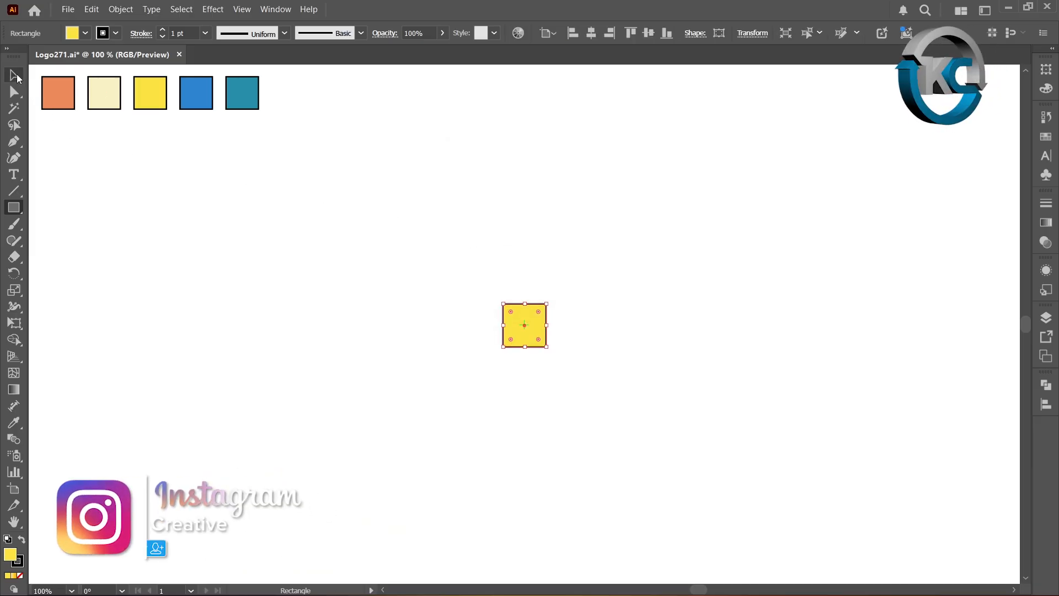
{"action": "left_click", "coordinate": [14, 75]}
{"action": "left_click", "coordinate": [279, 275]}
- Duplicate the square twice to the right to form a row of three squares
{"action": "left_click_drag", "start_coordinate": [522, 343], "coordinate": [569, 346]}
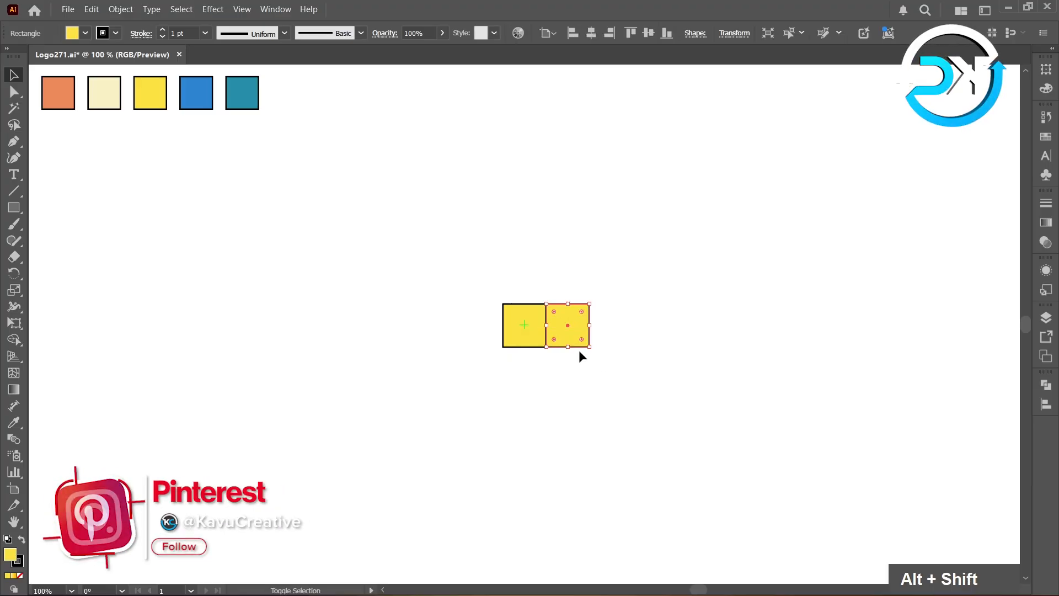
{"action": "left_click", "coordinate": [622, 398], "text": "ctrl"}
{"action": "key", "text": "ctrl+d"}
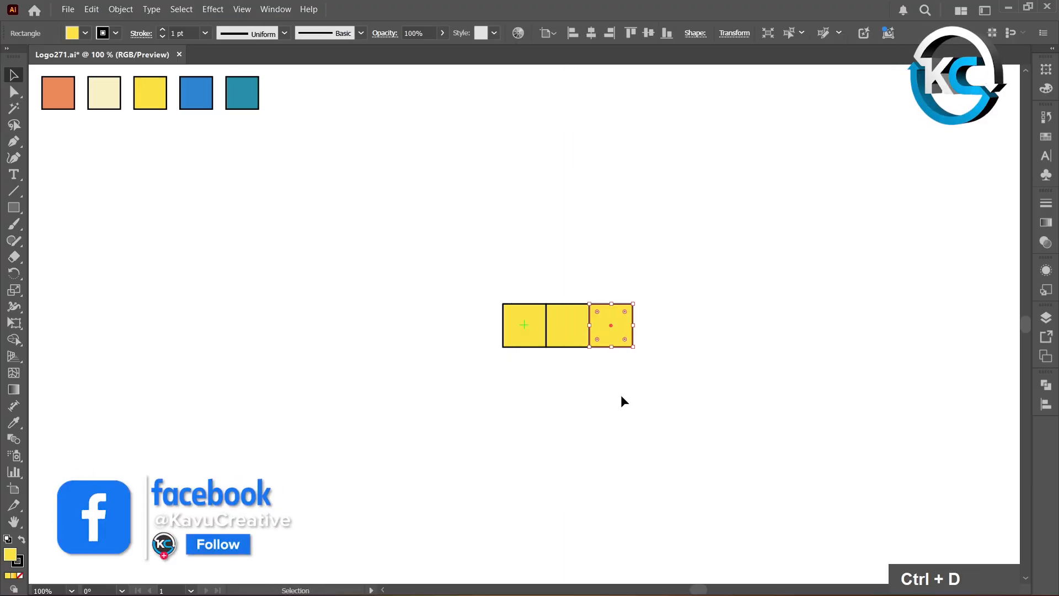
- Duplicate the row of squares upward twice to build a 3×3 grid
{"action": "left_click", "coordinate": [575, 368]}
{"action": "left_click_drag", "start_coordinate": [472, 279], "coordinate": [573, 293]}
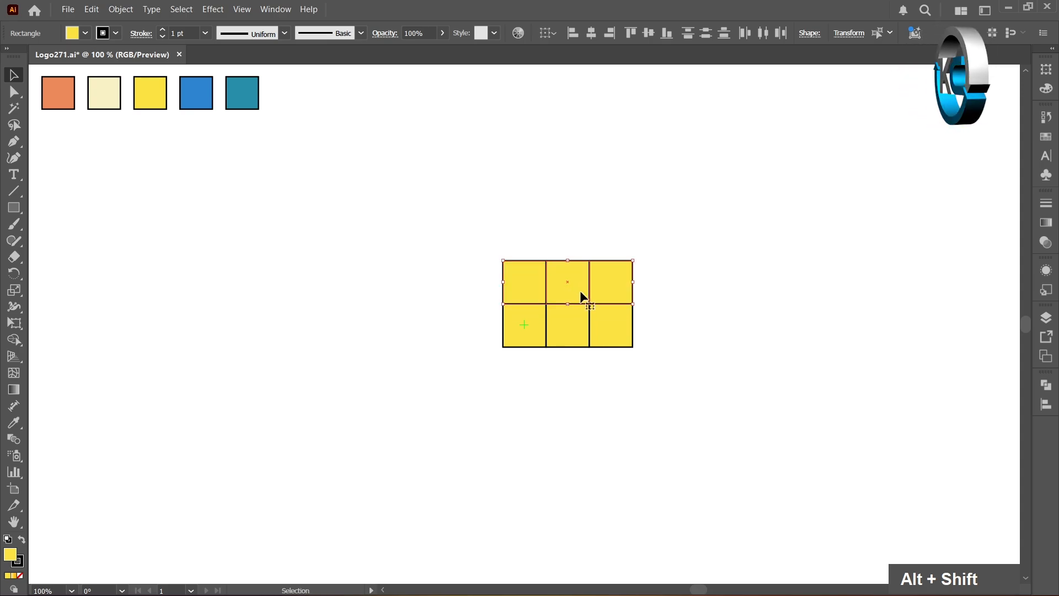
{"action": "key", "text": "ctrl+d"}
{"action": "left_click", "coordinate": [680, 339]}
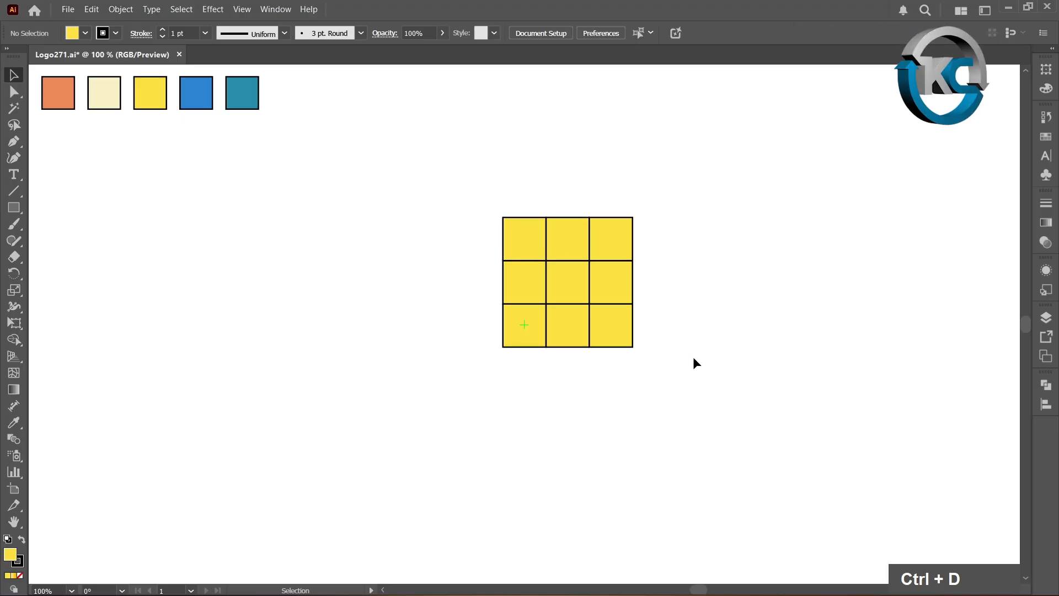
- Select the whole grid and move it slightly up and to the right
{"action": "left_click_drag", "start_coordinate": [492, 187], "coordinate": [692, 342]}
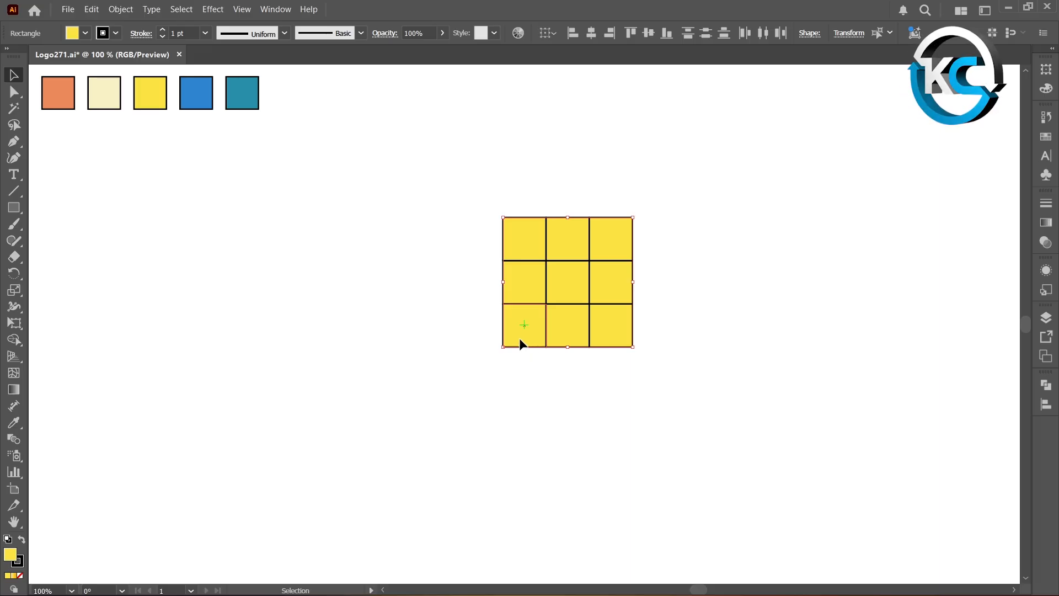
{"action": "left_click_drag", "start_coordinate": [521, 339], "coordinate": [543, 318]}
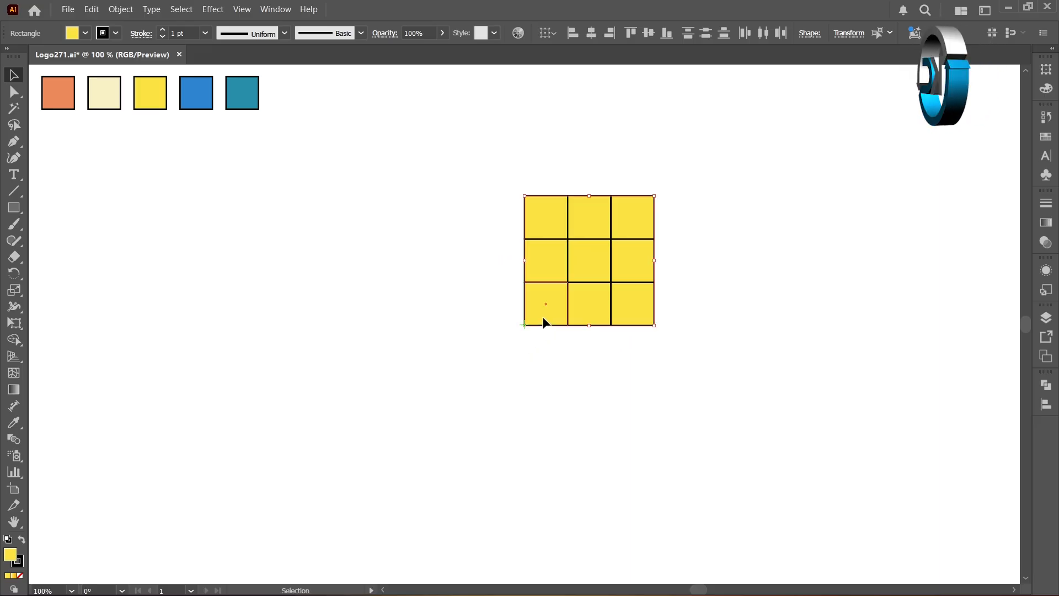
{"action": "left_click", "coordinate": [521, 336]}
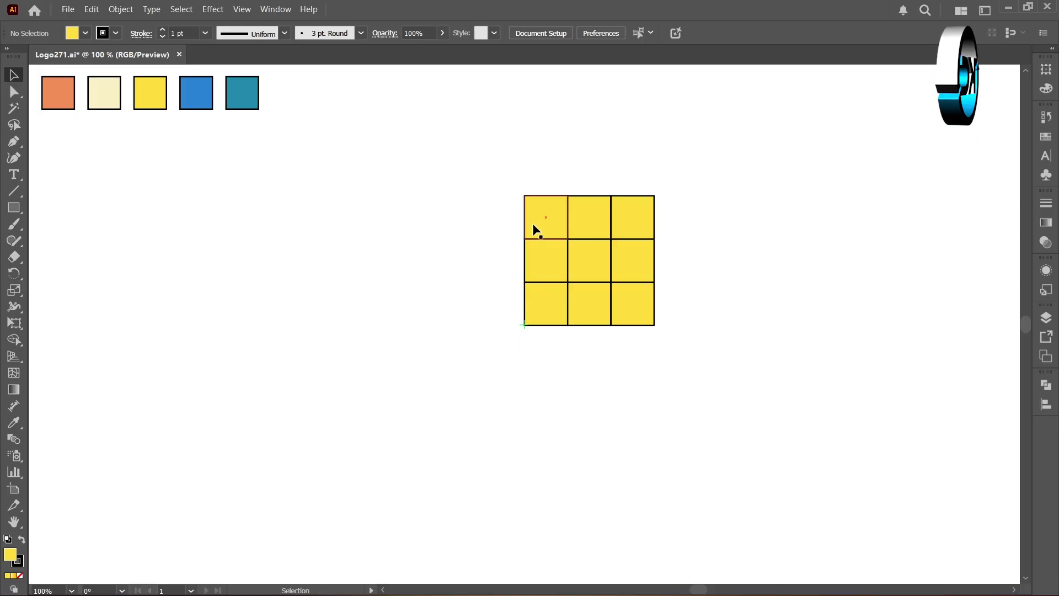
- Fully round the outer corners of the three left-column squares so each becomes a quarter circle
{"action": "left_click", "coordinate": [547, 219]}
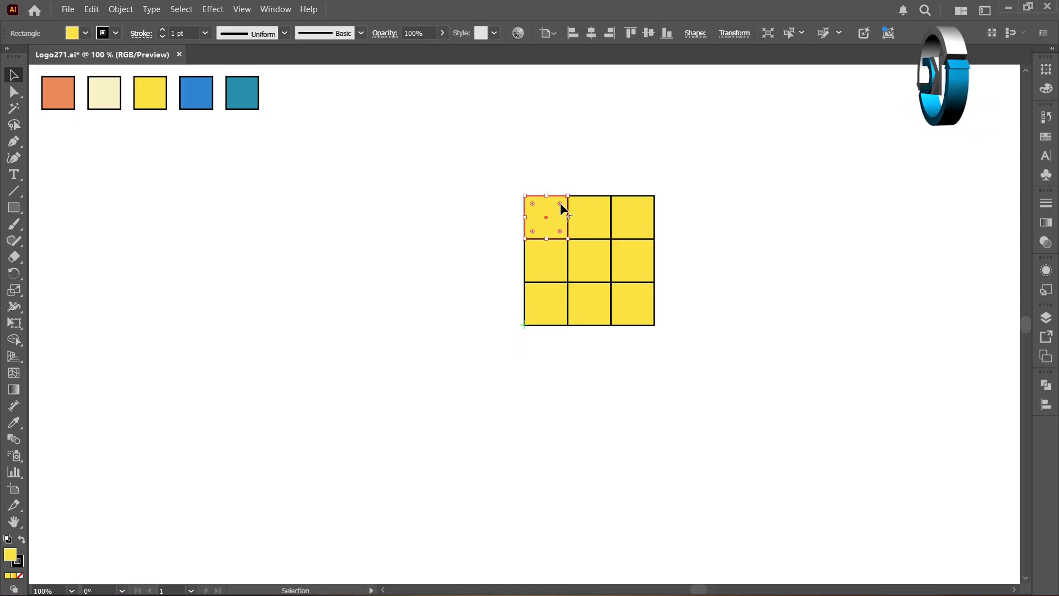
{"action": "left_click_drag", "start_coordinate": [560, 203], "coordinate": [574, 286]}
{"action": "left_click", "coordinate": [553, 265]}
{"action": "left_click", "coordinate": [546, 314]}
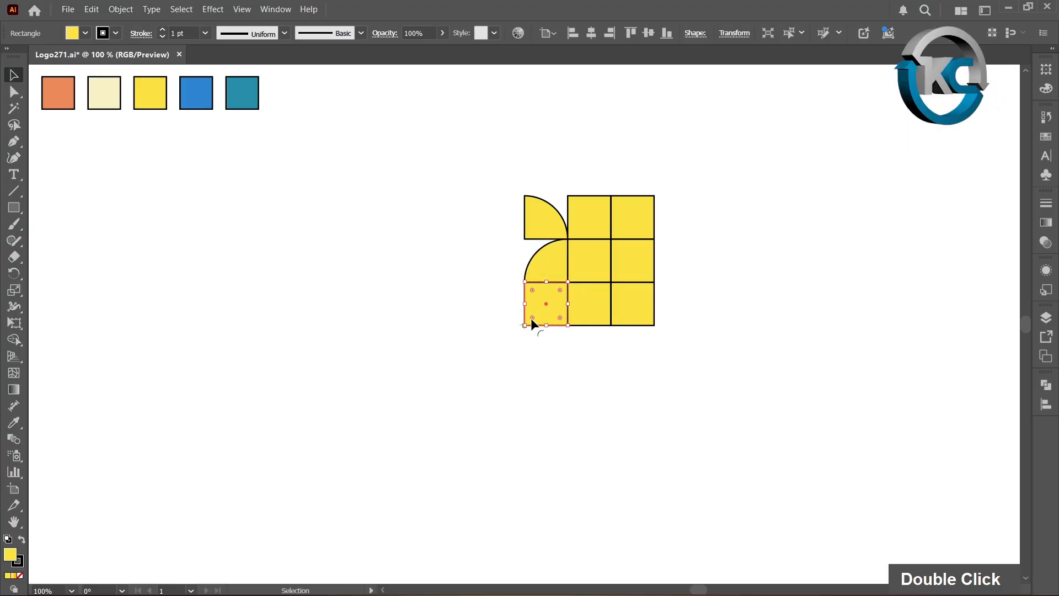
{"action": "left_click_drag", "start_coordinate": [533, 319], "coordinate": [566, 256]}
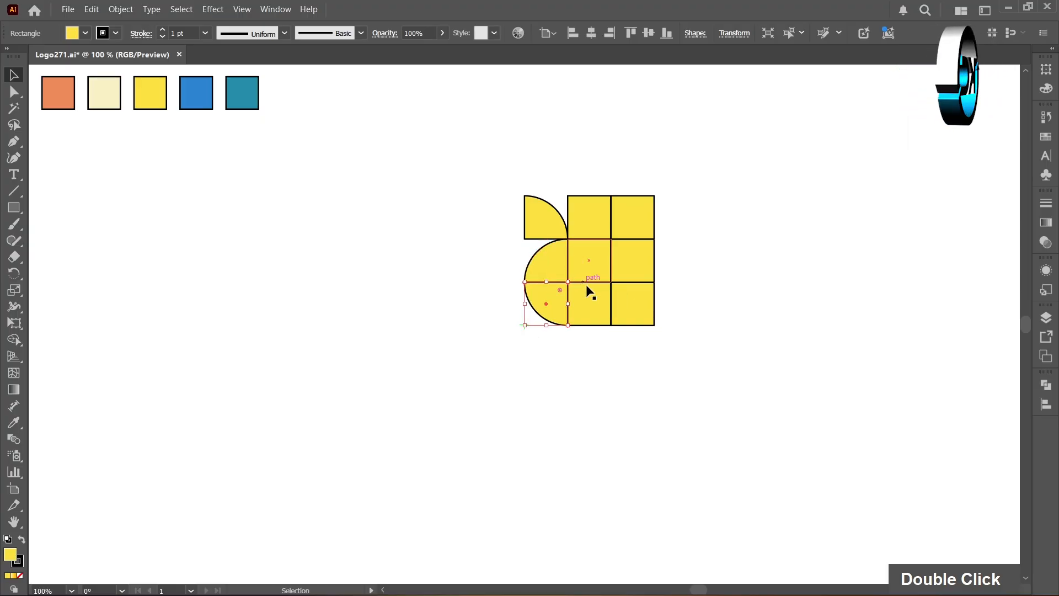
- Fully round the bottom-middle square's bottom-right corner and the bottom-right square's top-right corner
{"action": "left_click", "coordinate": [598, 321]}
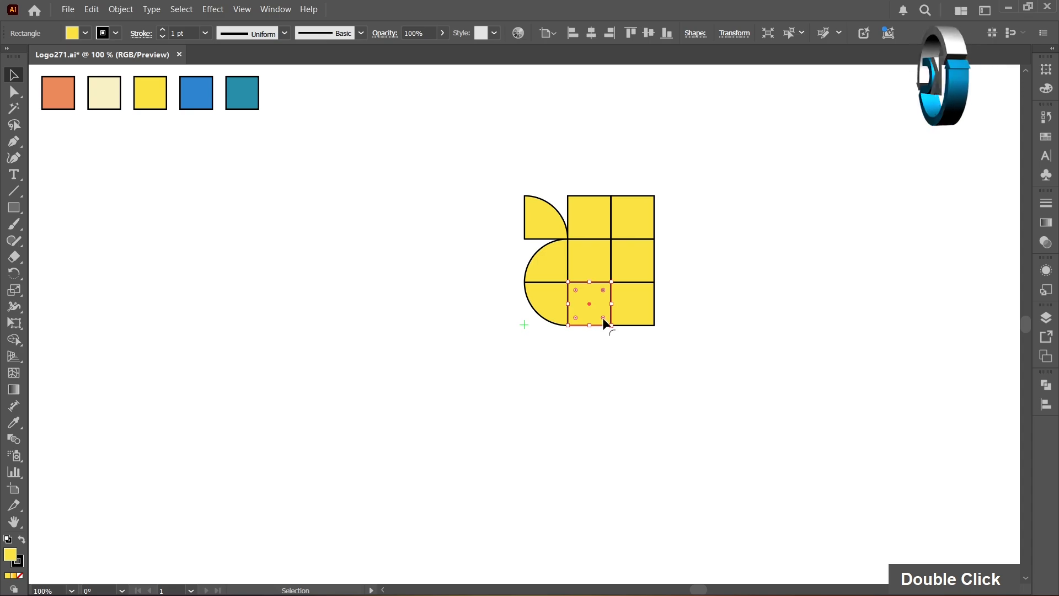
{"action": "left_click_drag", "start_coordinate": [603, 318], "coordinate": [512, 249]}
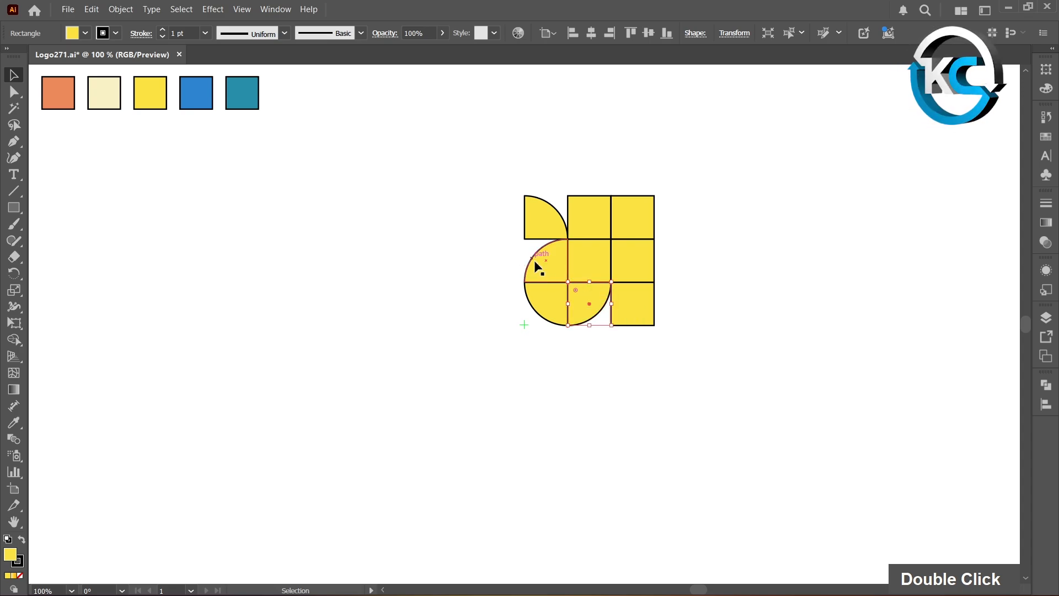
{"action": "left_click", "coordinate": [637, 320]}
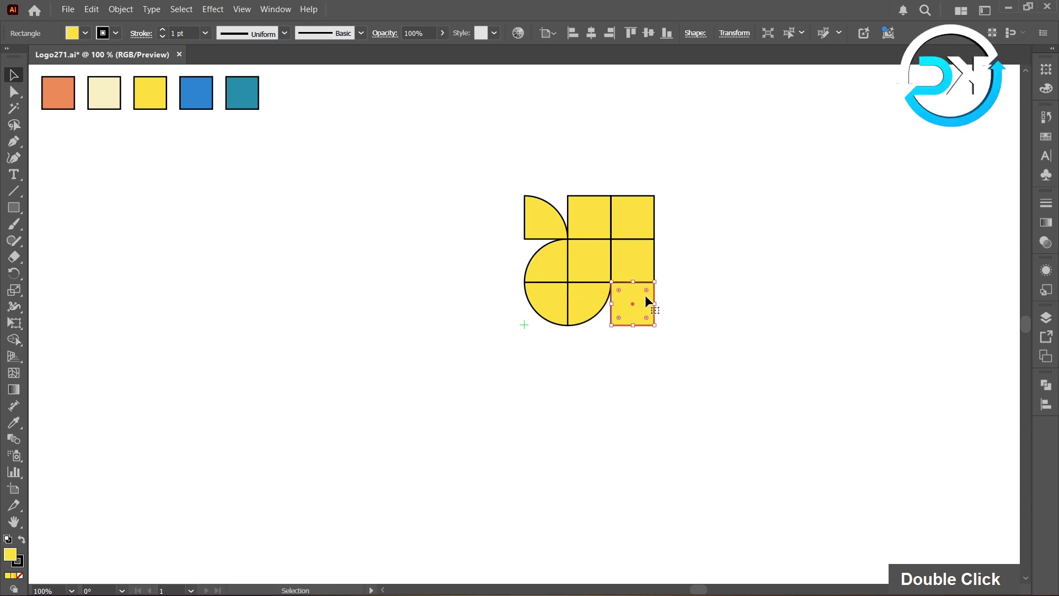
{"action": "left_click_drag", "start_coordinate": [646, 288], "coordinate": [600, 361]}
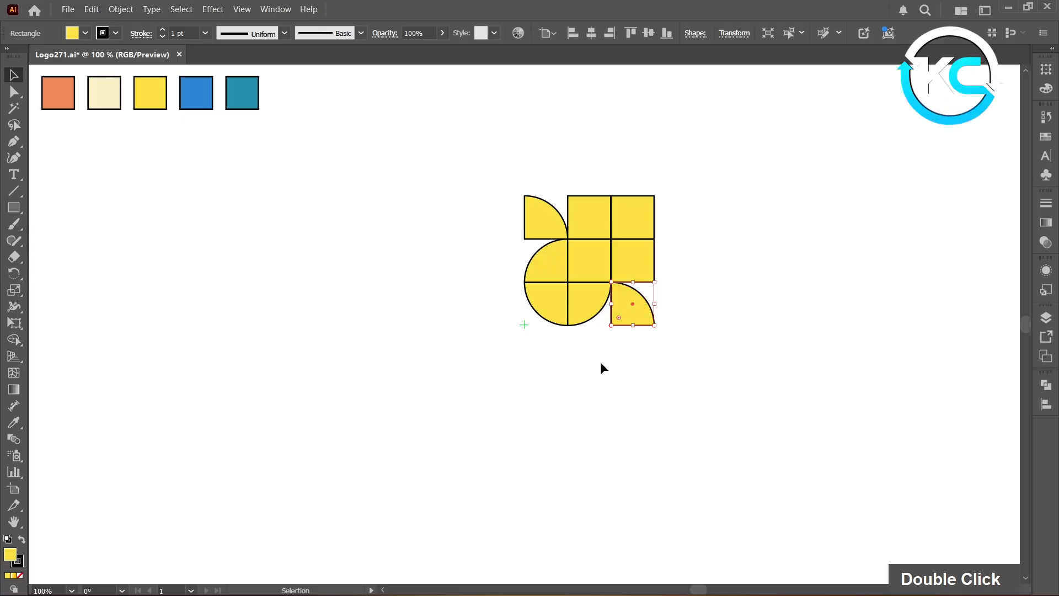
- Fully round the middle-right square's bottom-left corner and the top-middle square's top-left corner
{"action": "left_click", "coordinate": [629, 268]}
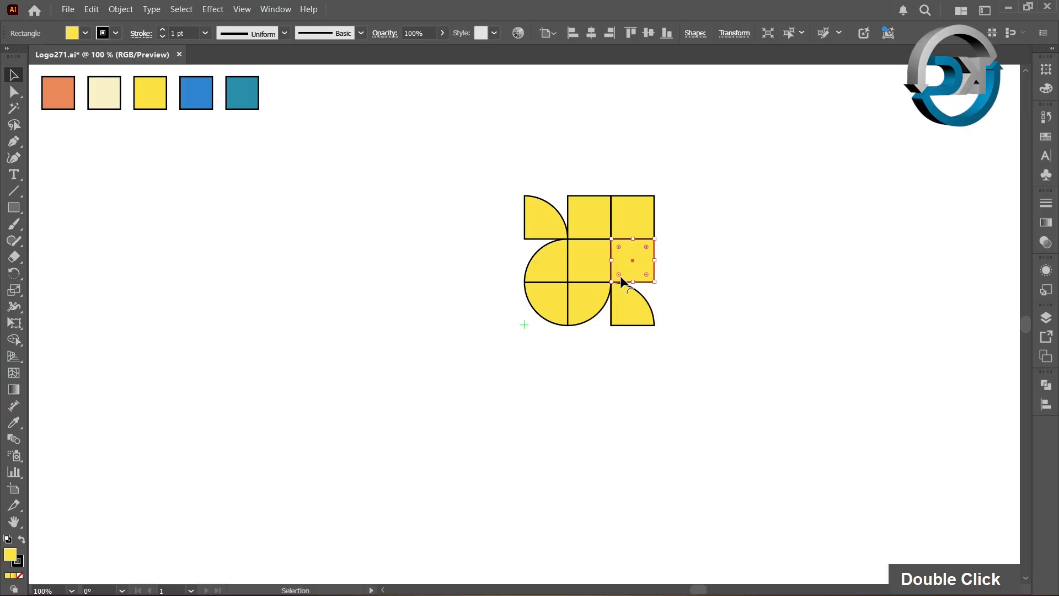
{"action": "left_click_drag", "start_coordinate": [620, 276], "coordinate": [659, 201]}
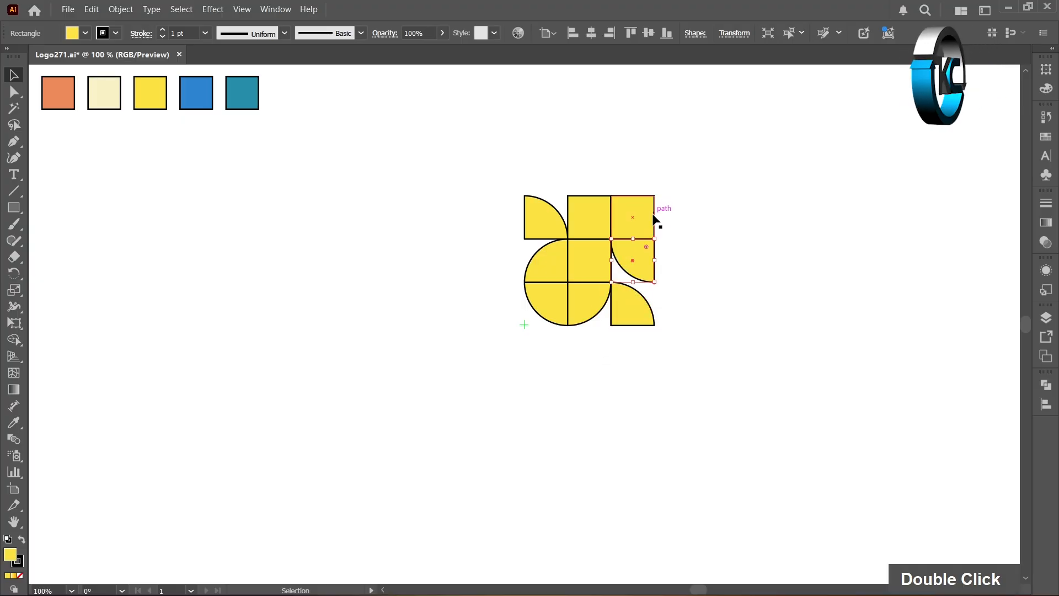
{"action": "left_click", "coordinate": [589, 225]}
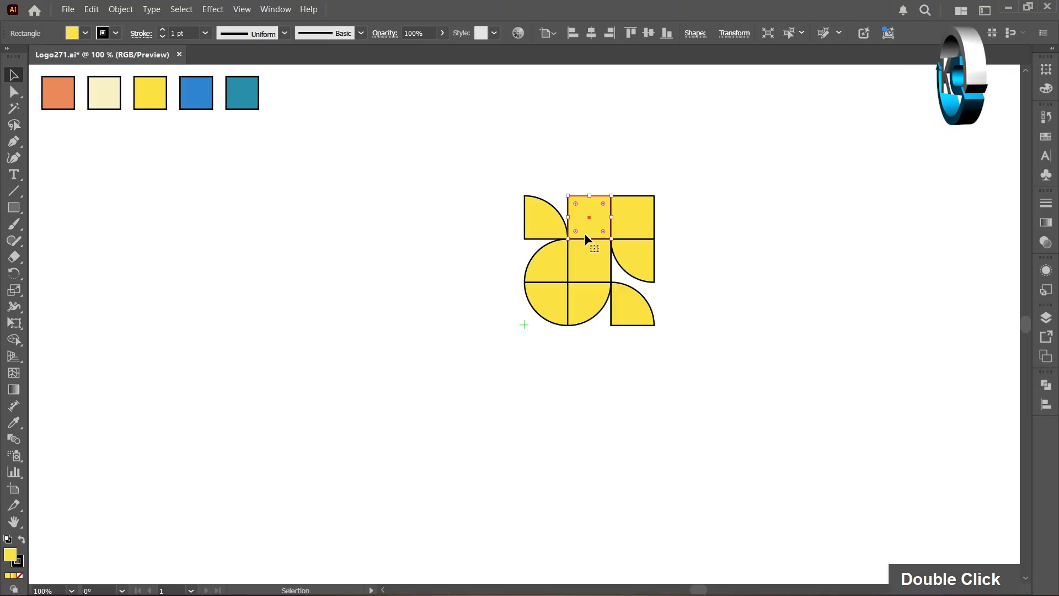
{"action": "left_click_drag", "start_coordinate": [575, 229], "coordinate": [628, 174]}
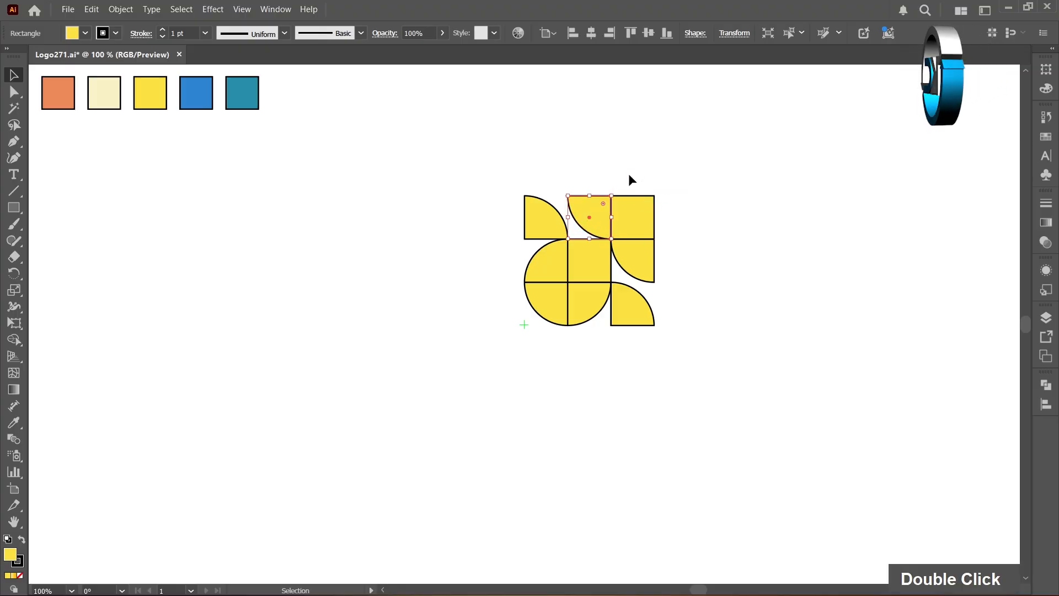
- Round all corners of the center square to turn it into a circle
{"action": "left_click", "coordinate": [596, 266]}
{"action": "left_click_drag", "start_coordinate": [575, 246], "coordinate": [622, 298]}
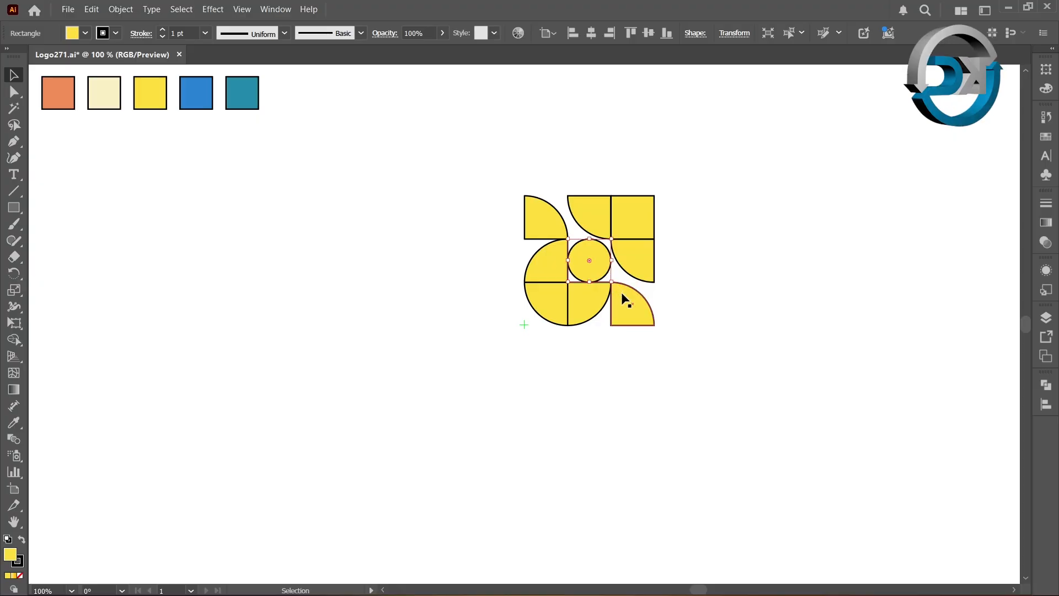
{"action": "left_click", "coordinate": [627, 356]}
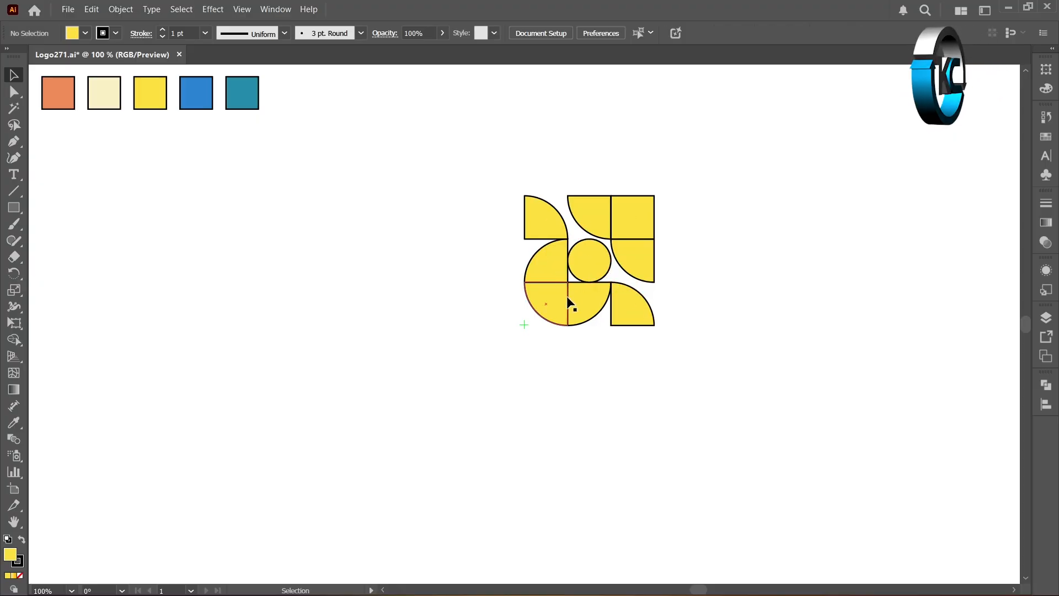
- Fill the top-right square with the teal swatch color using the Eyedropper
{"action": "left_click", "coordinate": [632, 219]}
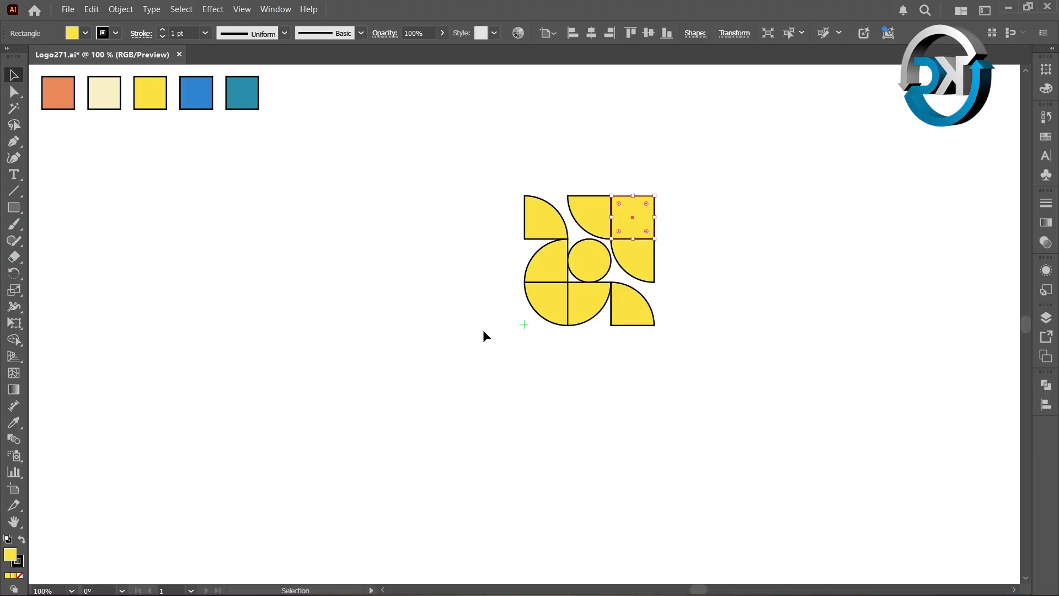
{"action": "left_click", "coordinate": [666, 347]}
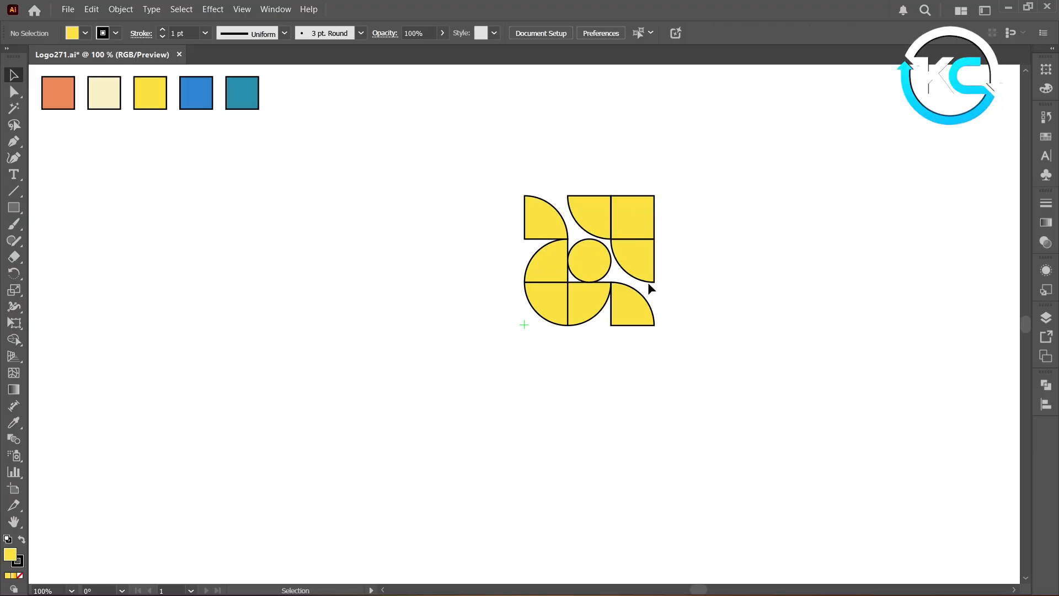
{"action": "left_click", "coordinate": [637, 229]}
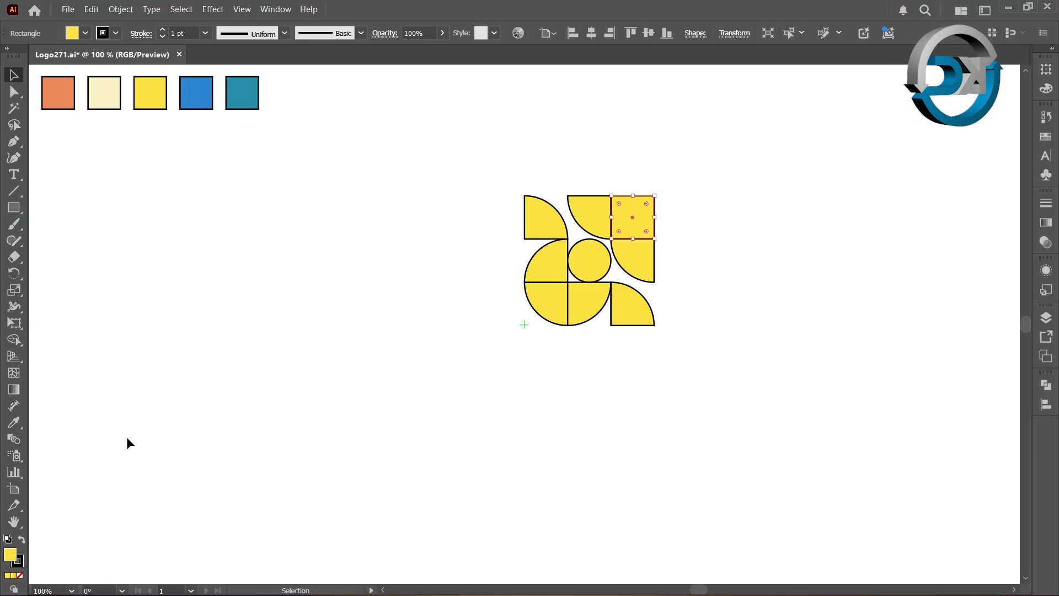
{"action": "left_click", "coordinate": [14, 422]}
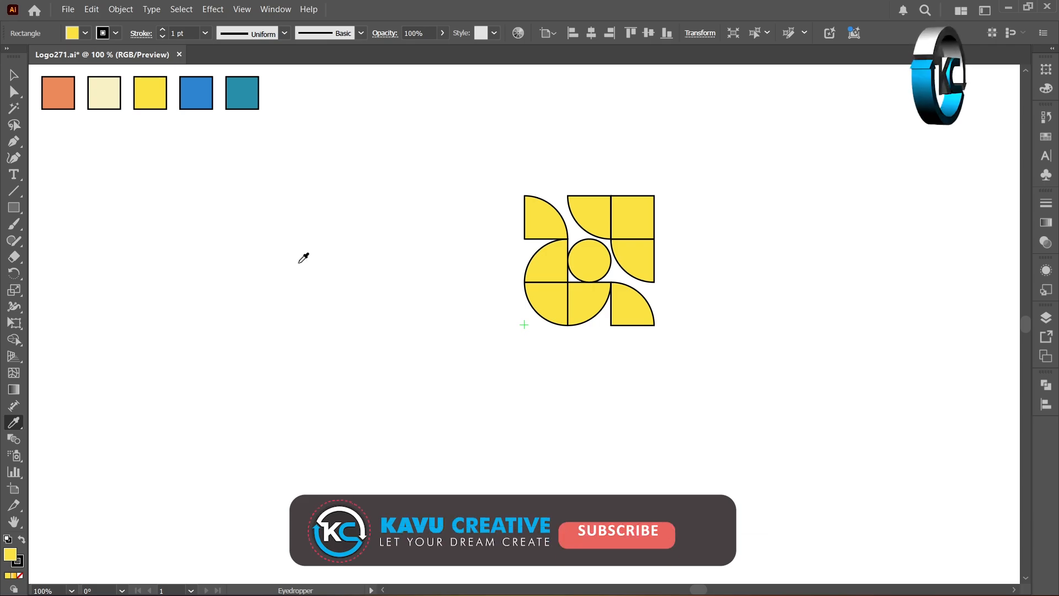
{"action": "left_click", "coordinate": [243, 92]}
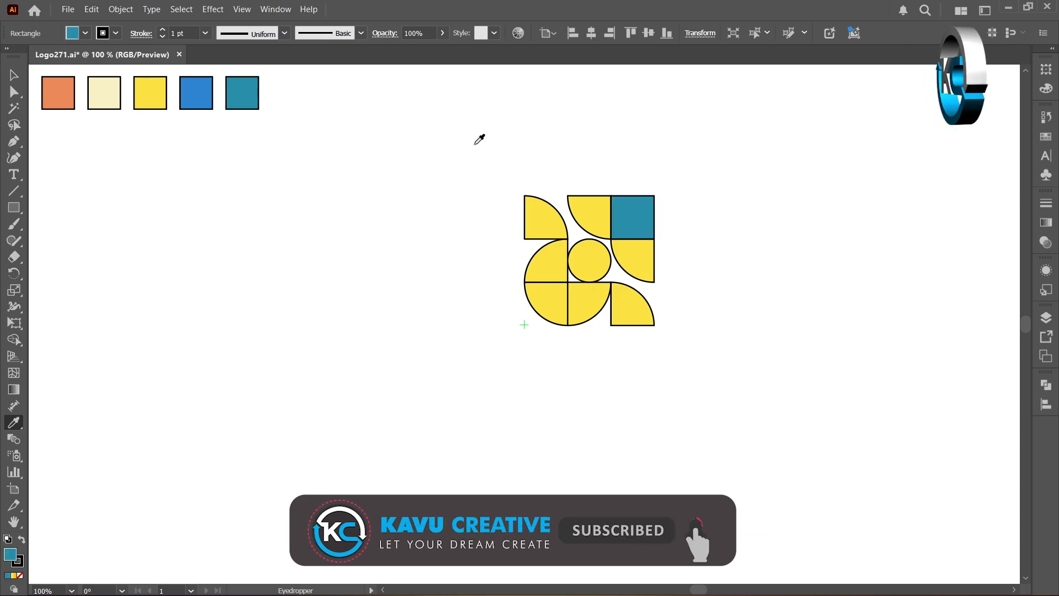
- Fill the top-middle and middle-right quarter circles with the blue swatch color
{"action": "left_click", "coordinate": [577, 209], "text": "ctrl"}
{"action": "left_click", "coordinate": [196, 91]}
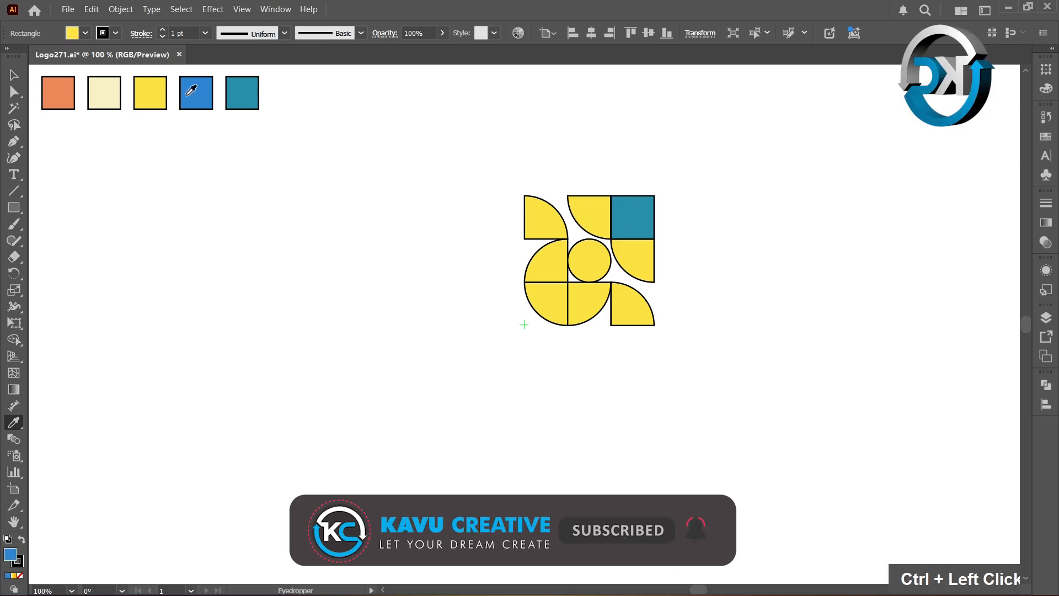
{"action": "left_click", "coordinate": [650, 267], "text": "ctrl"}
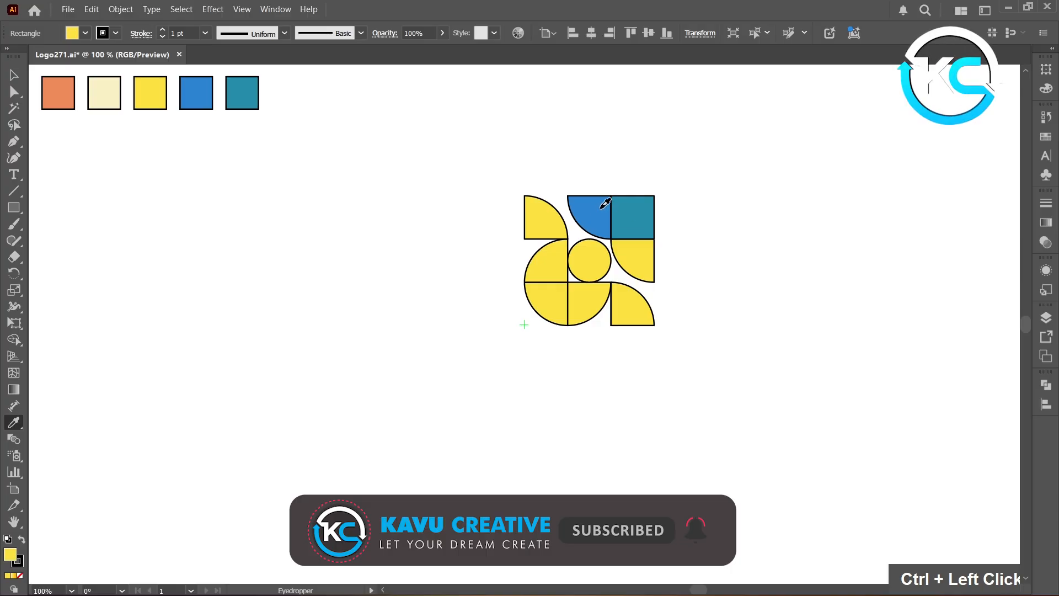
{"action": "left_click", "coordinate": [603, 204]}
- Fill the top-left quarter circle with teal sampled from the top-right square
{"action": "left_click", "coordinate": [557, 221], "text": "ctrl"}
{"action": "left_click", "coordinate": [603, 208]}
{"action": "left_click", "coordinate": [629, 215]}
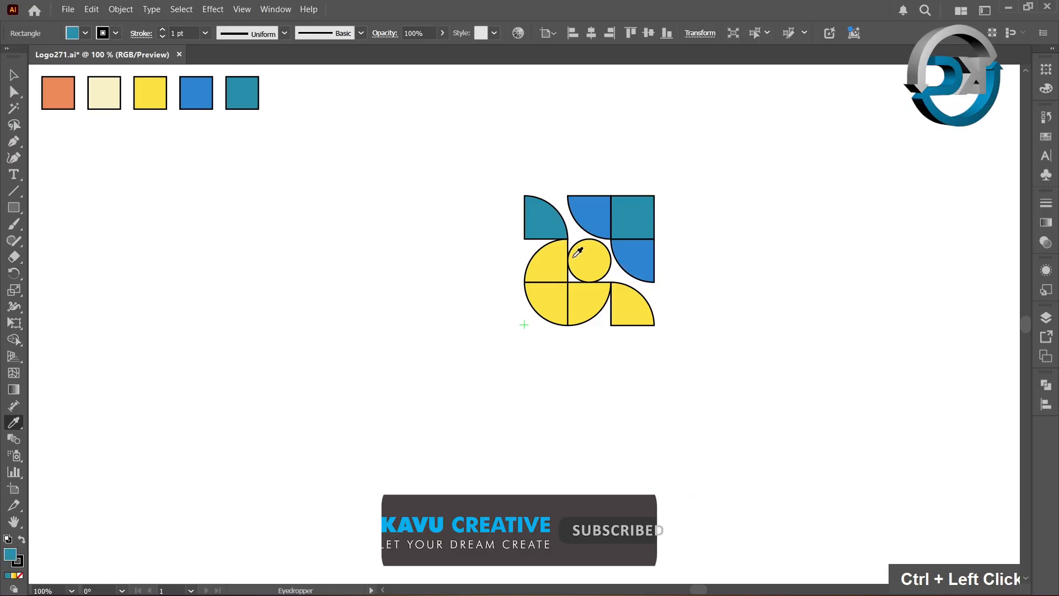
- Fill the middle-left and bottom-middle quarter circles with the cream swatch color
{"action": "left_click", "coordinate": [559, 260], "text": "ctrl"}
{"action": "left_click", "coordinate": [104, 93]}
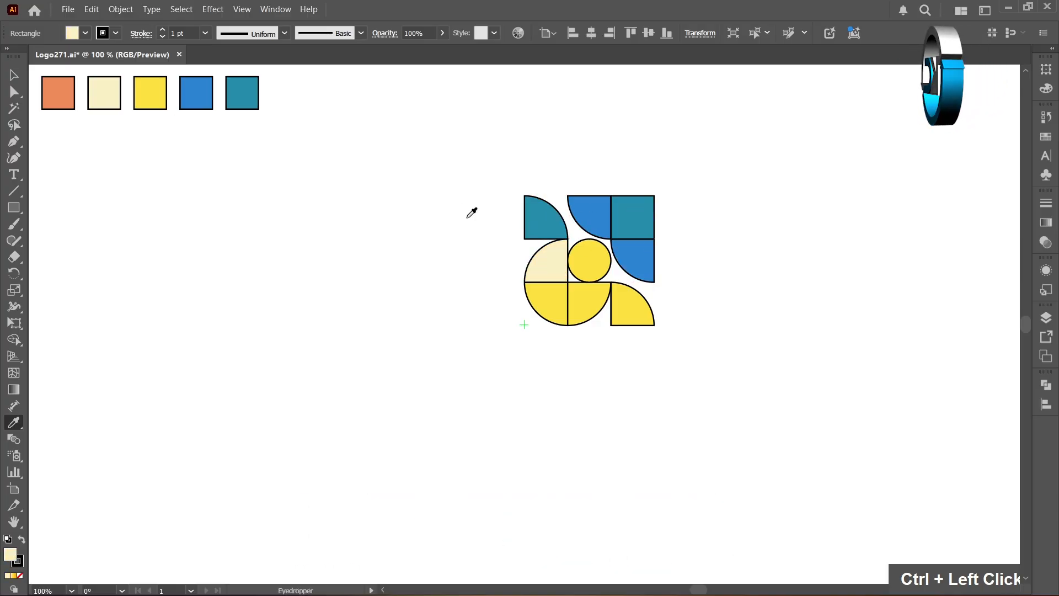
{"action": "left_click", "coordinate": [588, 293], "text": "ctrl"}
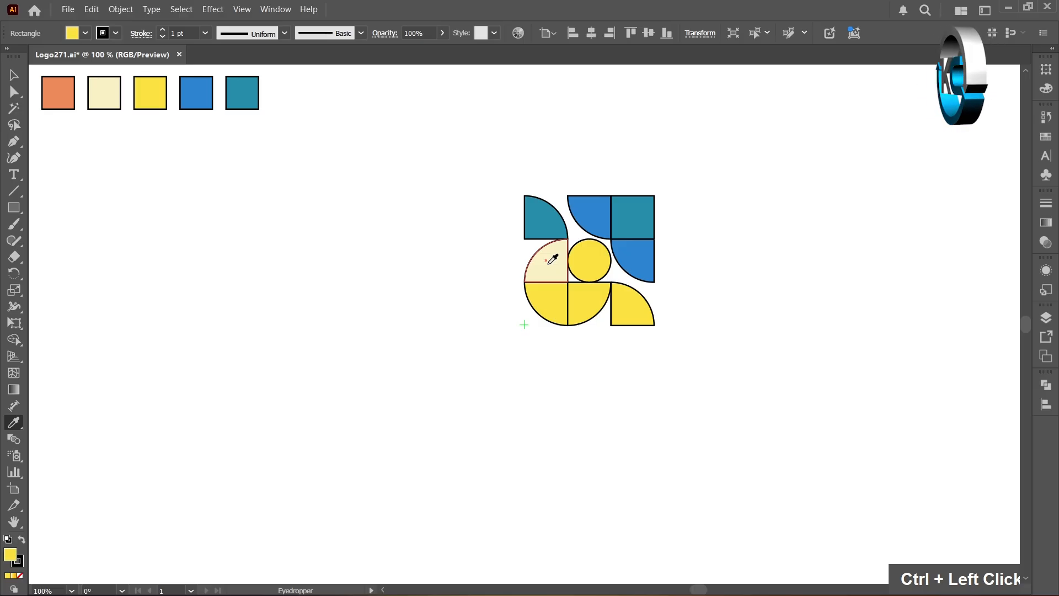
{"action": "left_click", "coordinate": [550, 263]}
- Fill the bottom-right quarter circle with teal and the bottom-left one with the orange swatch color
{"action": "left_click", "coordinate": [626, 309], "text": "ctrl"}
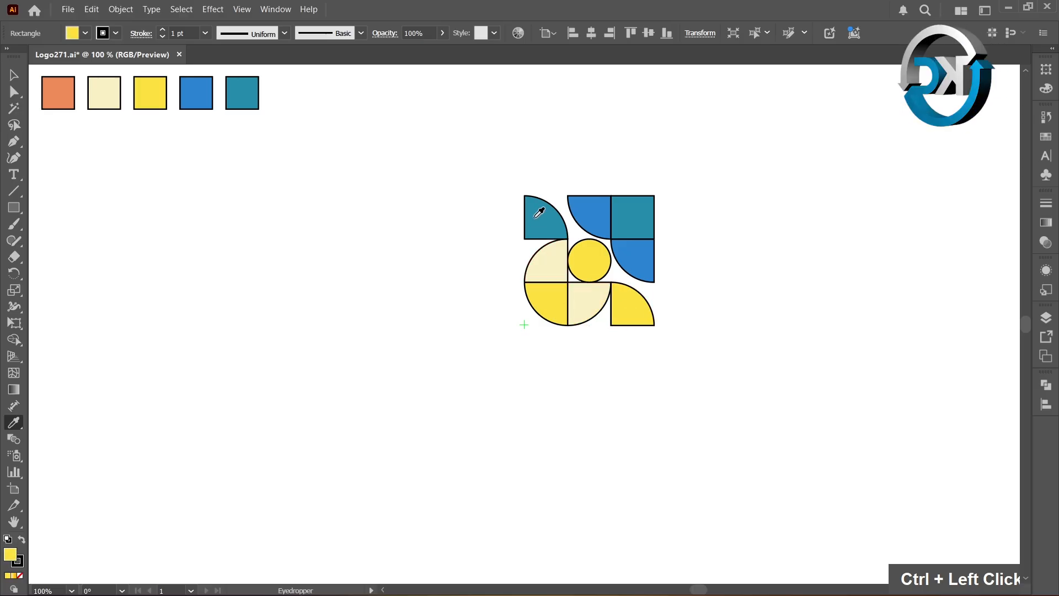
{"action": "left_click", "coordinate": [539, 212]}
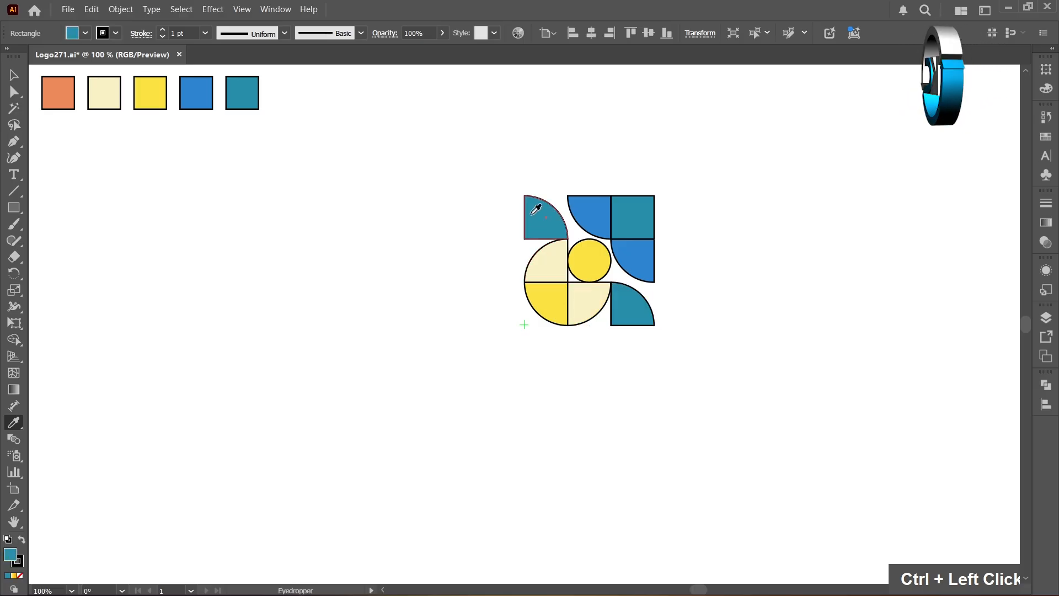
{"action": "left_click", "coordinate": [553, 312], "text": "ctrl"}
{"action": "left_click", "coordinate": [68, 89]}
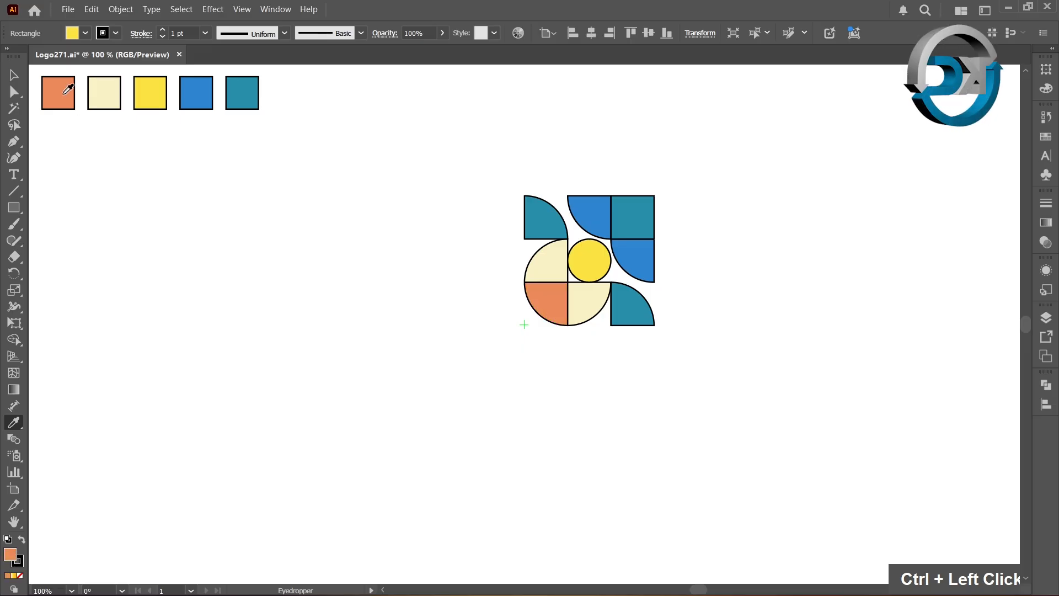
{"action": "key", "text": "v"}
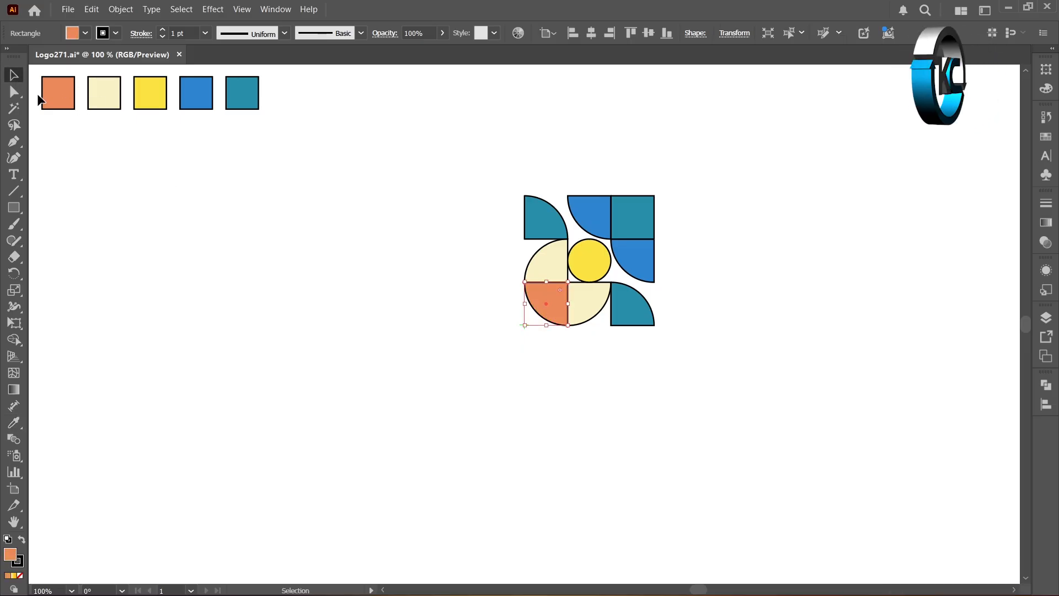
- Select the whole 3×3 block and rotate copies 90° around its bottom-left corner, repeating to form a four-part pattern
{"action": "double_click", "coordinate": [324, 314]}
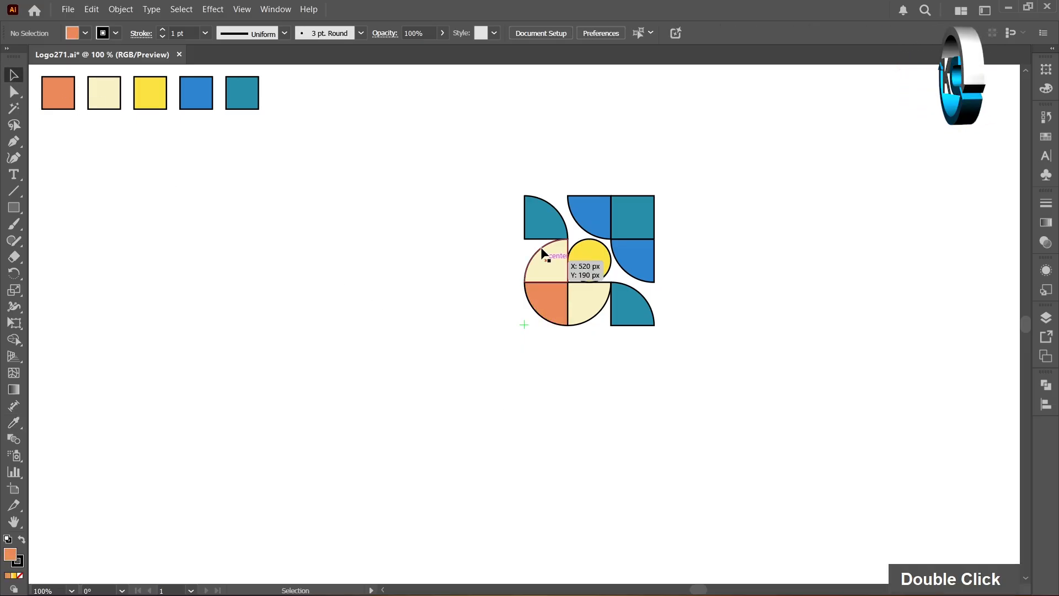
{"action": "left_click_drag", "start_coordinate": [506, 159], "coordinate": [700, 346]}
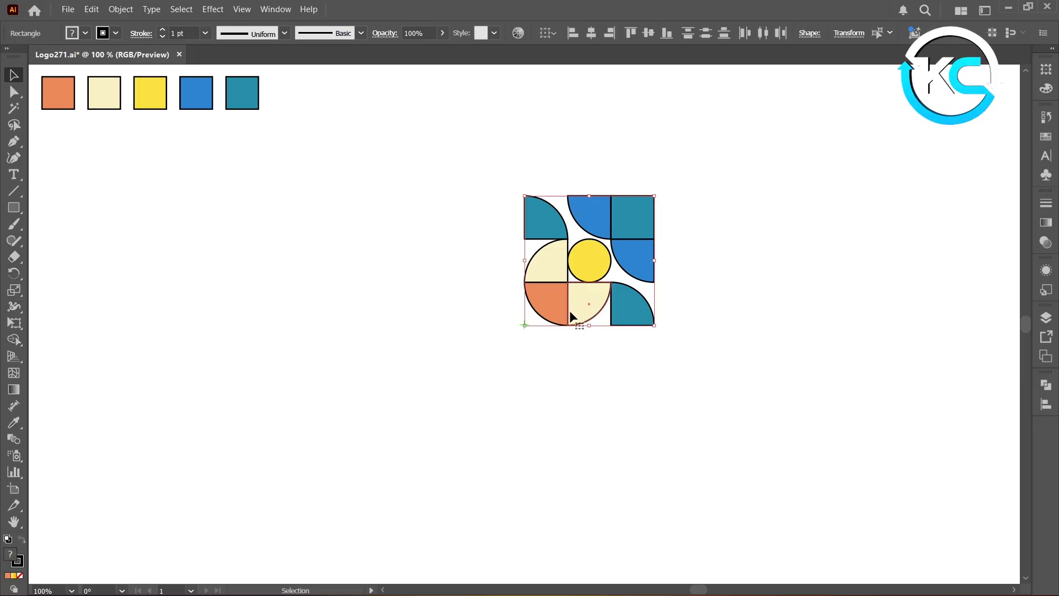
{"action": "left_click", "coordinate": [18, 273]}
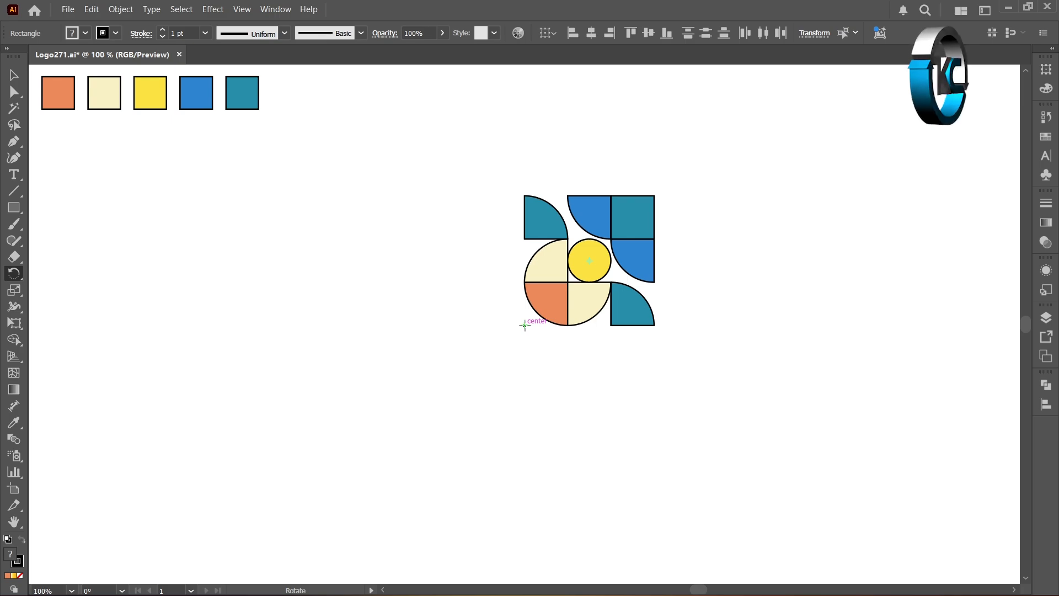
{"action": "left_click", "coordinate": [525, 325], "text": "alt"}
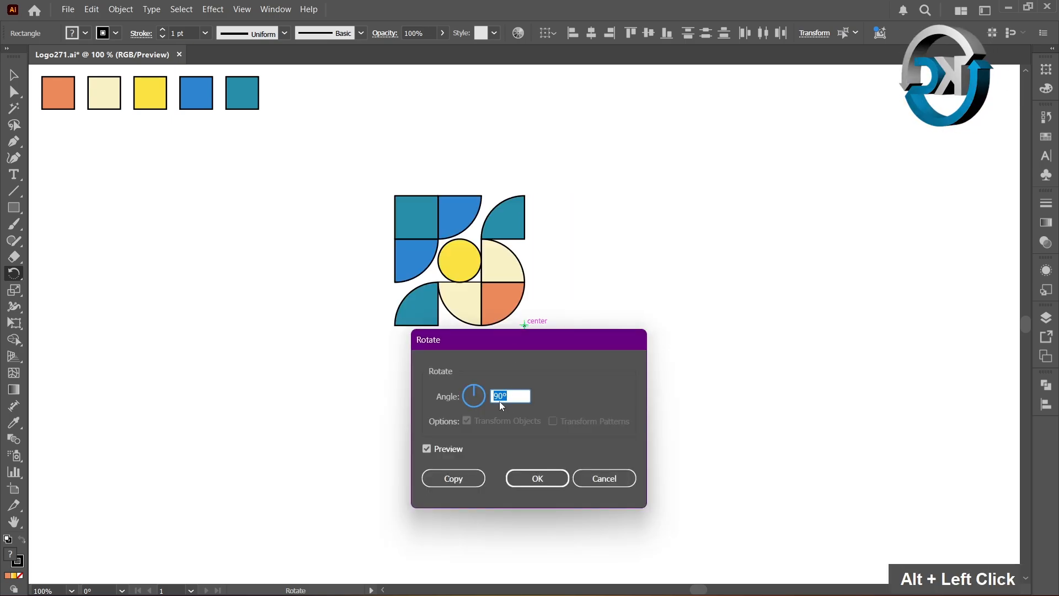
{"action": "left_click", "coordinate": [469, 478]}
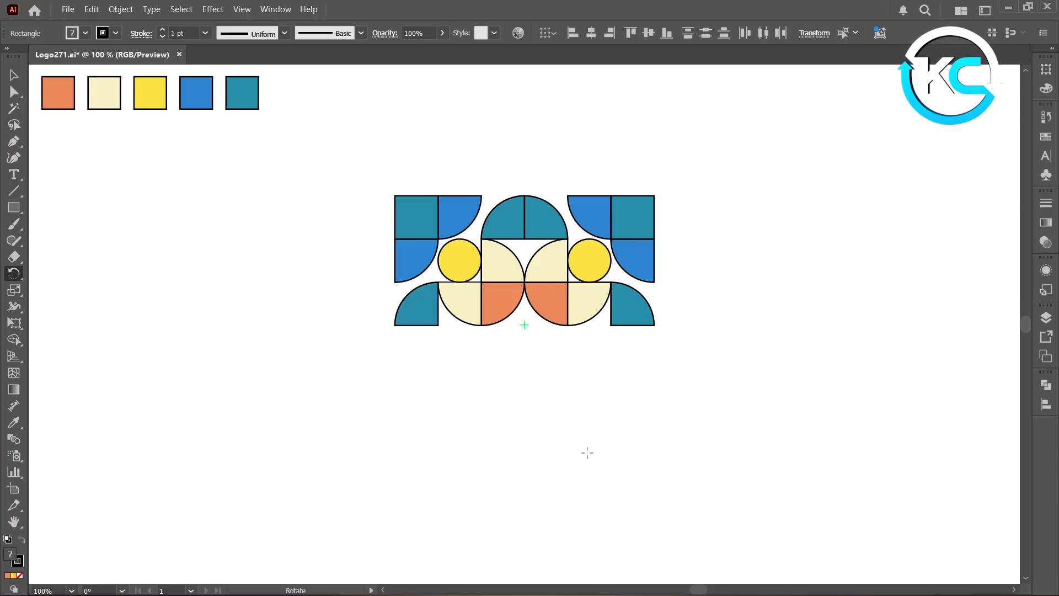
{"action": "key", "text": "ctrl"}
{"action": "key", "text": "ctrl+d"}
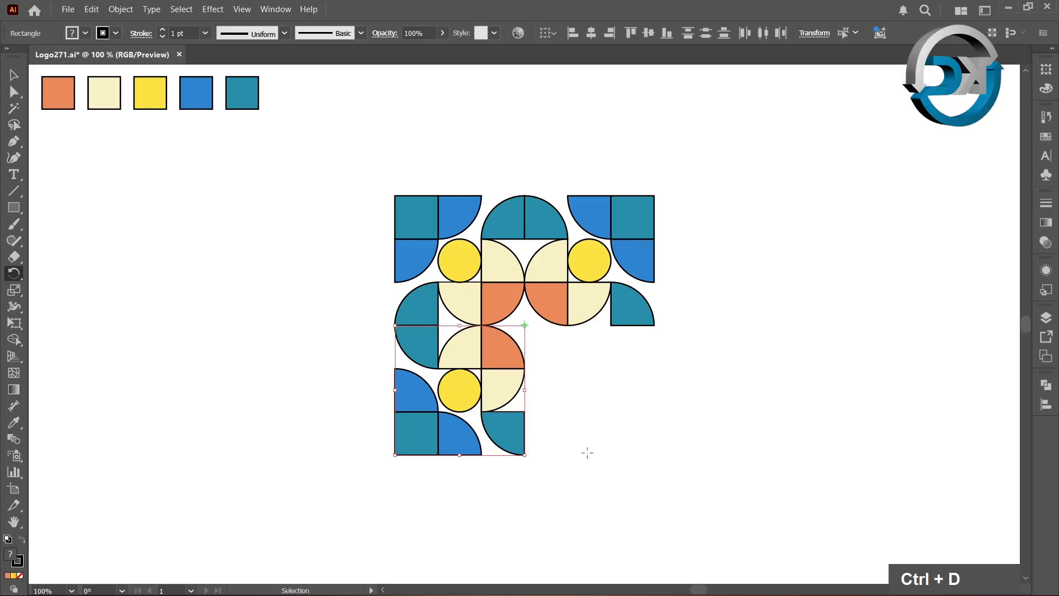
{"action": "key", "text": "ctrl+d"}
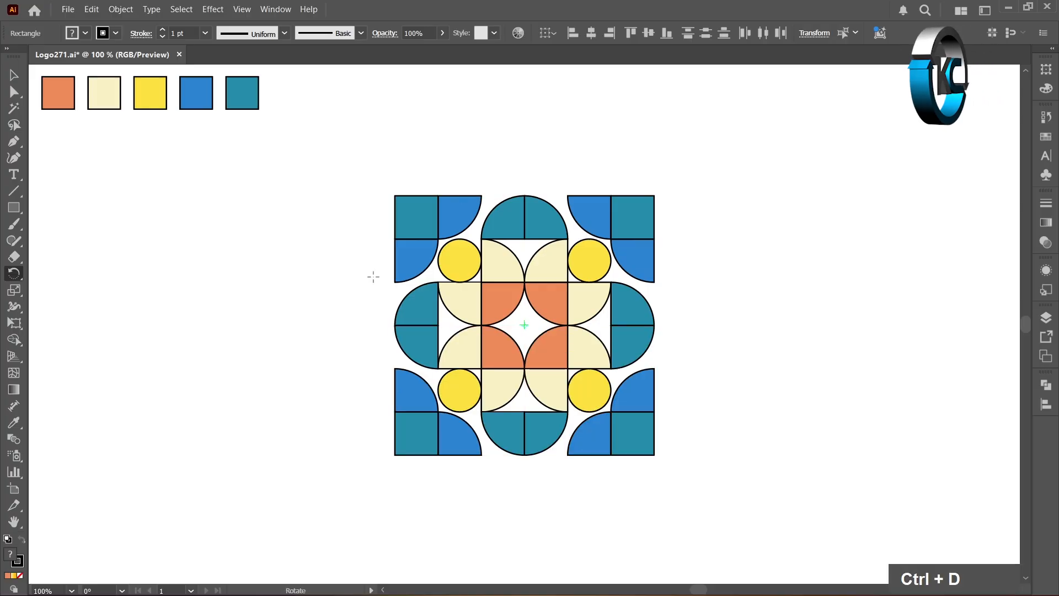
- Select the entire pattern and expand its fill and stroke
{"action": "left_click", "coordinate": [14, 76]}
{"action": "left_click", "coordinate": [293, 287]}
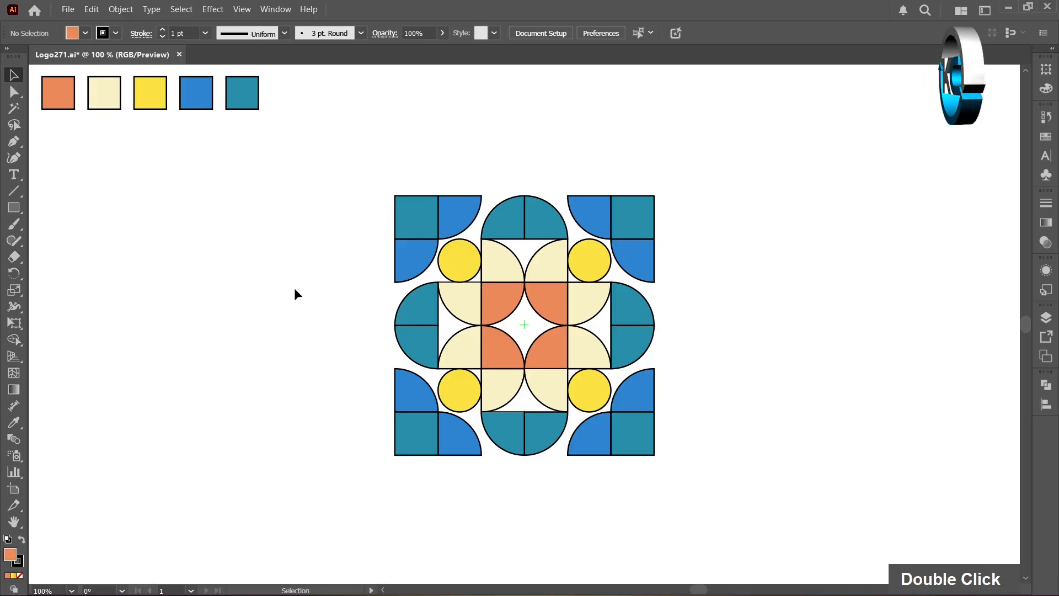
{"action": "left_click_drag", "start_coordinate": [361, 164], "coordinate": [699, 499]}
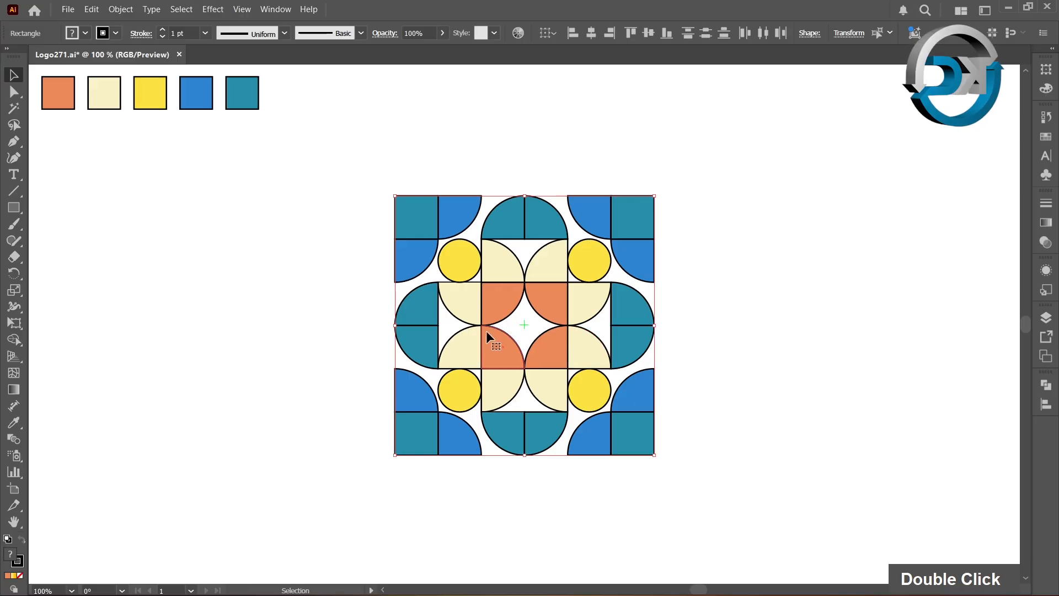
{"action": "left_click", "coordinate": [121, 10]}
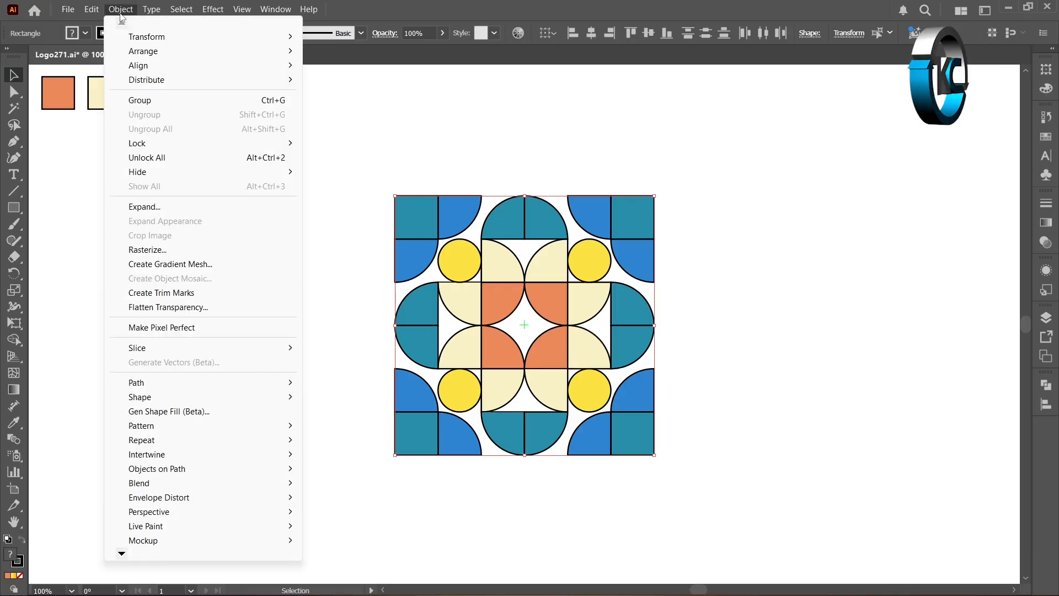
{"action": "left_click", "coordinate": [145, 207]}
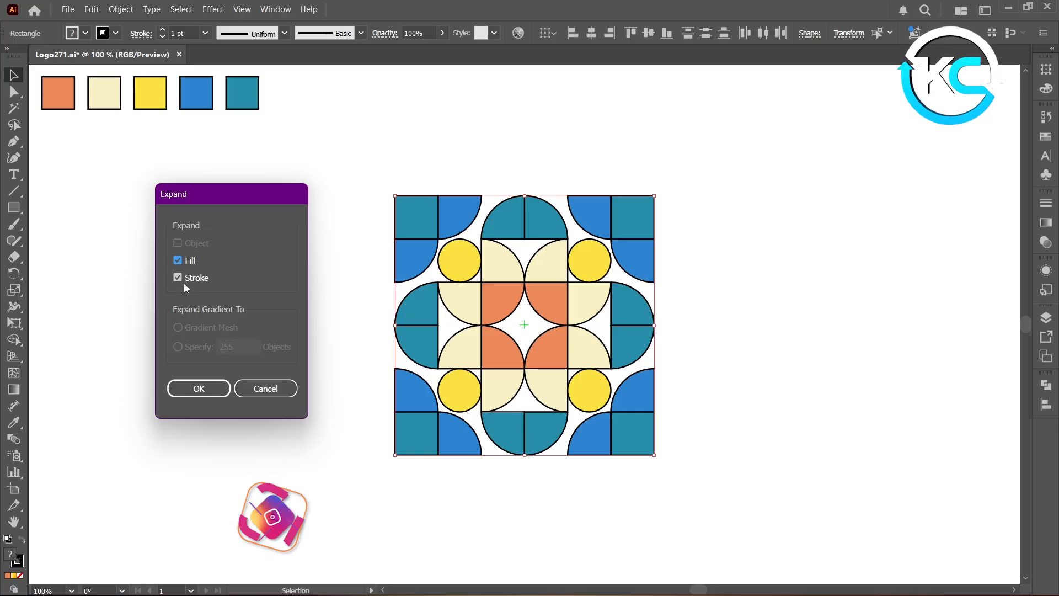
{"action": "left_click", "coordinate": [221, 387]}
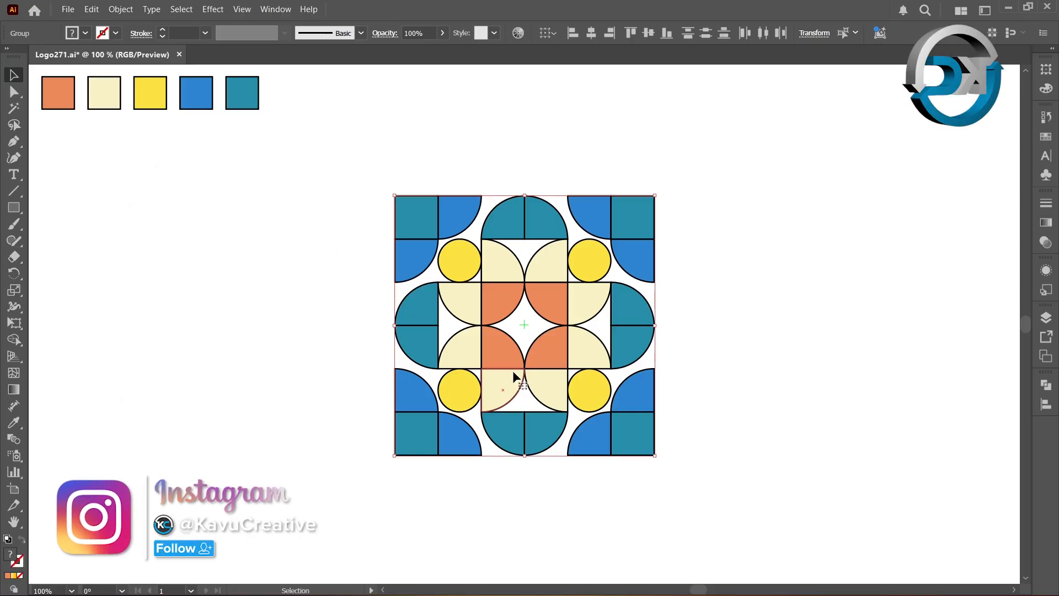
- Divide the whole expanded pattern with Pathfinder, then deselect it
{"action": "left_click", "coordinate": [1045, 387]}
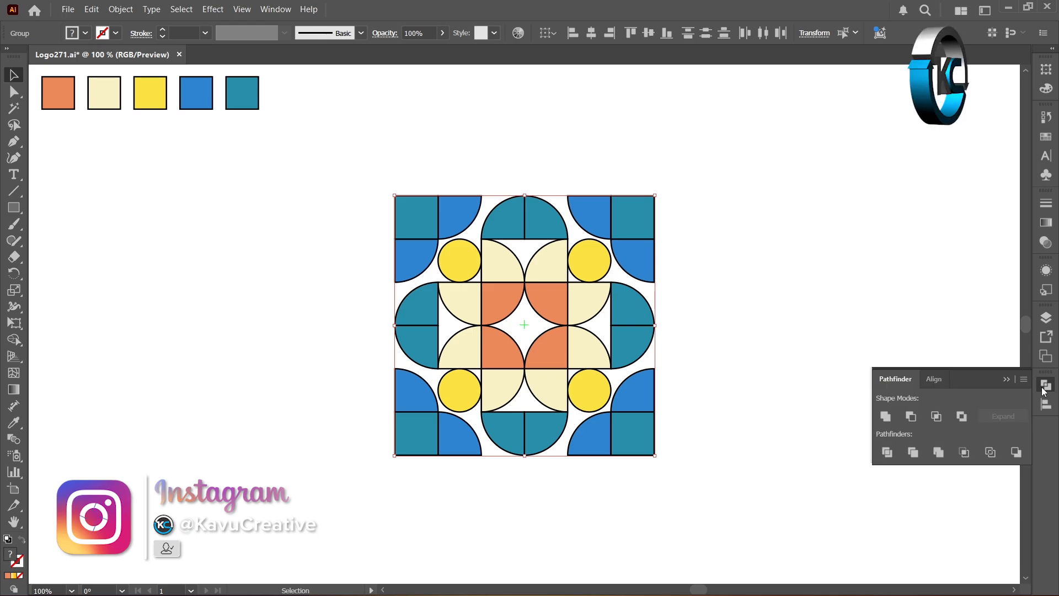
{"action": "left_click", "coordinate": [887, 453]}
{"action": "left_click", "coordinate": [248, 290]}
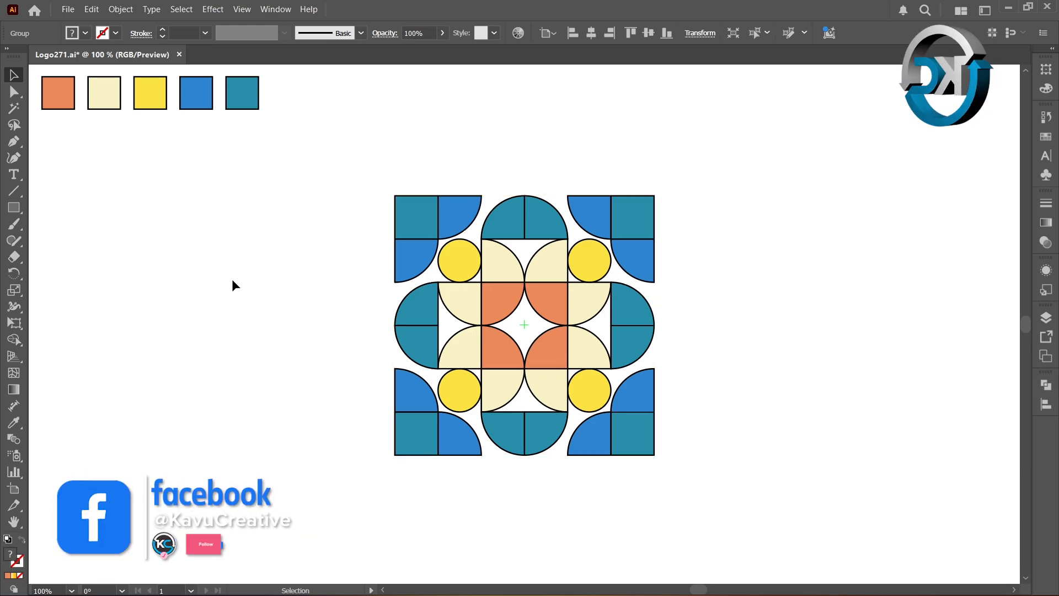
- Select all black outline strokes with the Magic Wand and delete them, then deselect
{"action": "left_click", "coordinate": [13, 110]}
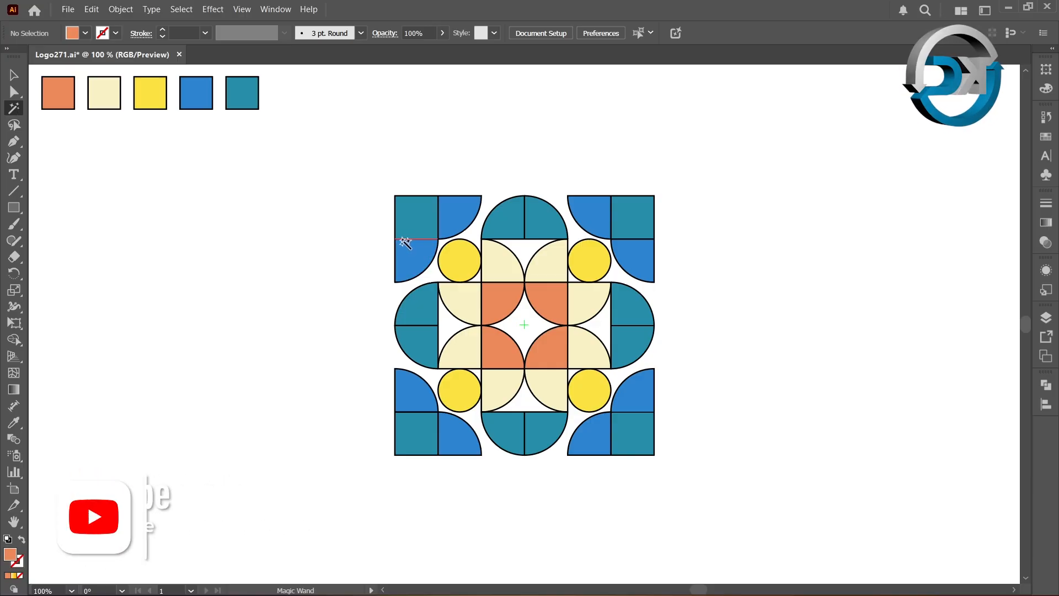
{"action": "left_click", "coordinate": [403, 242]}
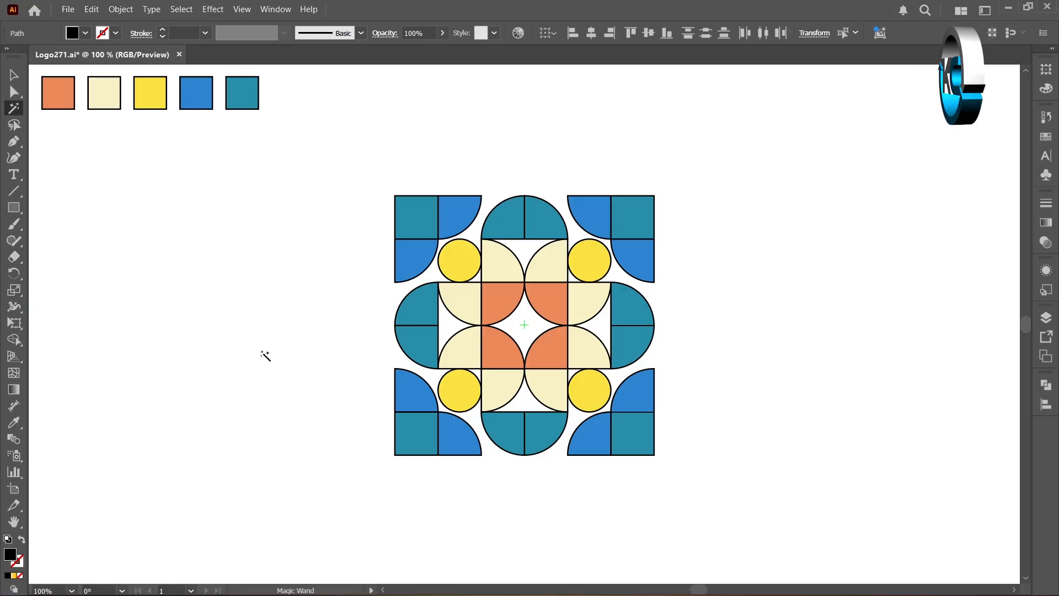
{"action": "key", "text": "Delete"}
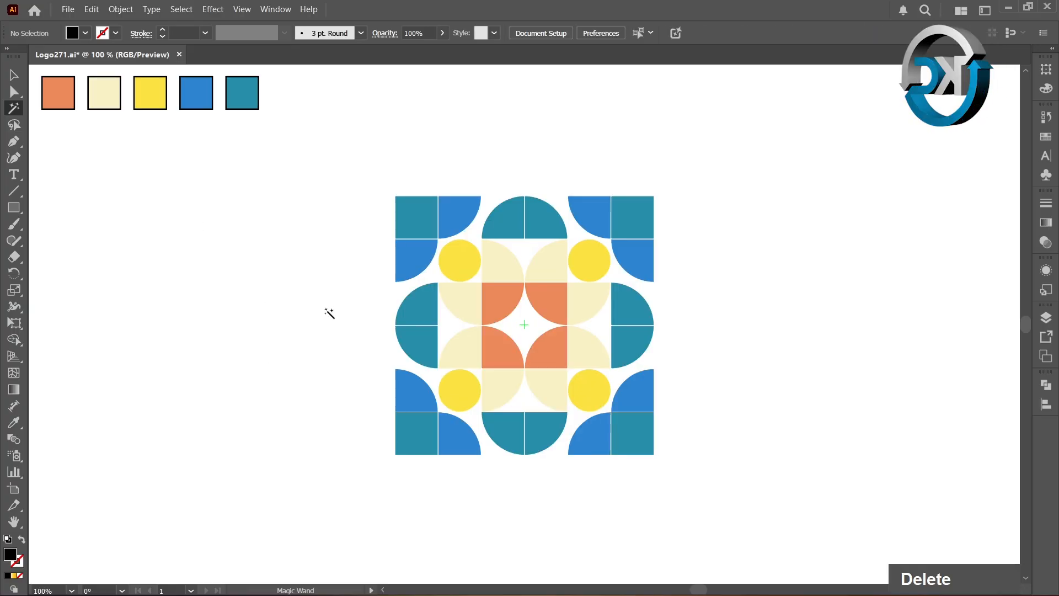
{"action": "left_click", "coordinate": [13, 75]}
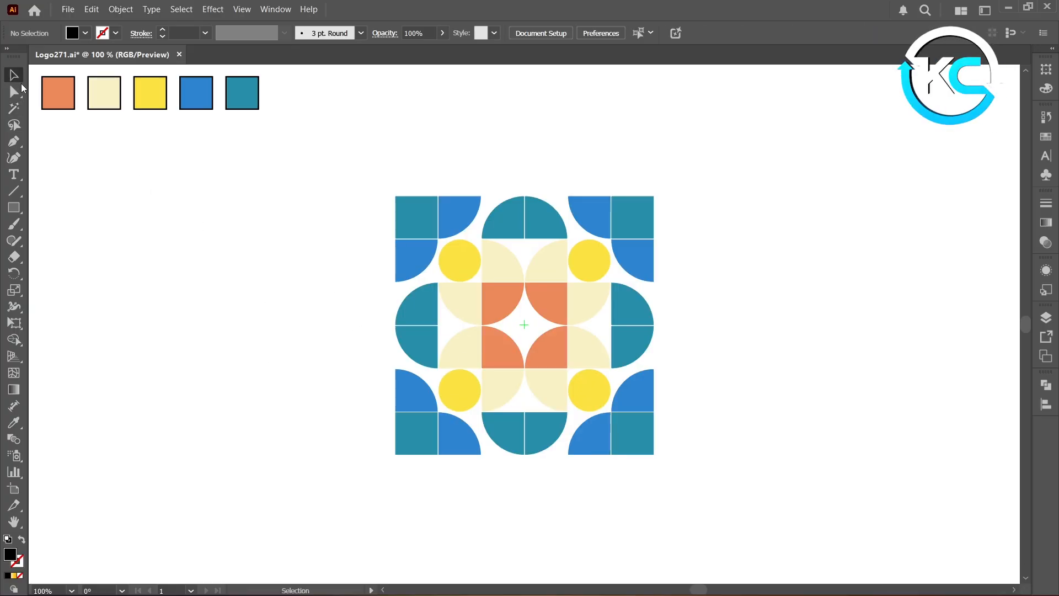
{"action": "double_click", "coordinate": [229, 274]}
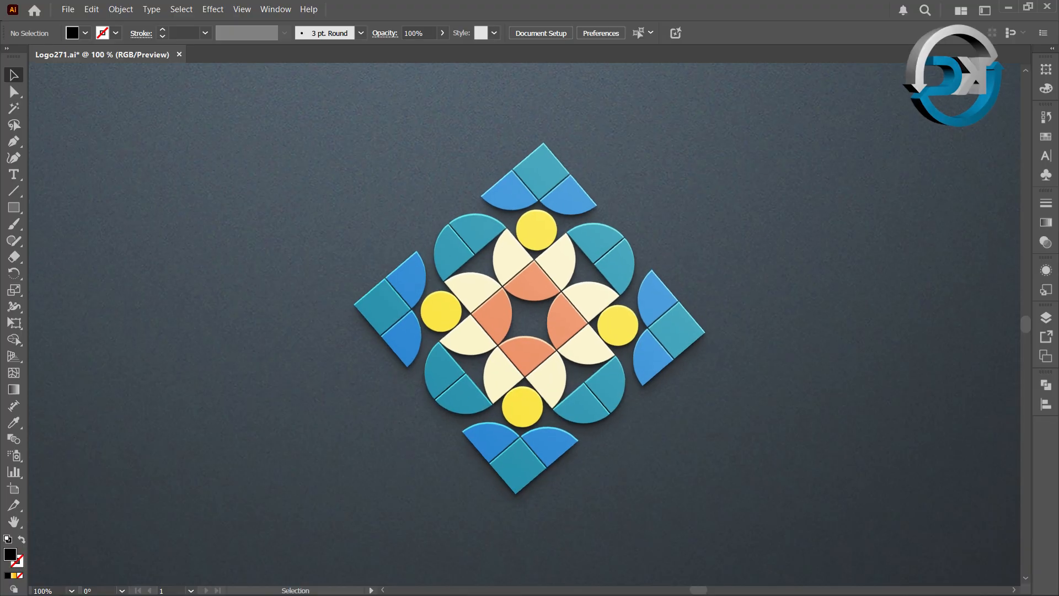